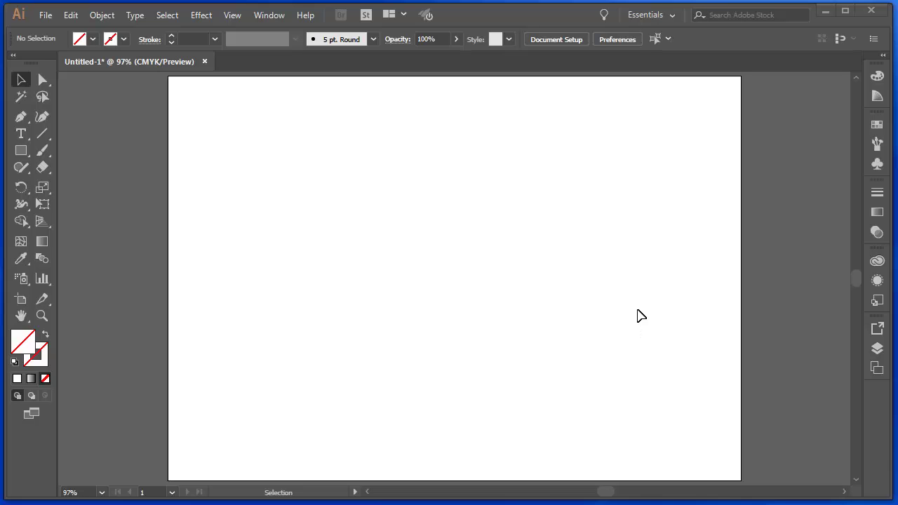
Step: Turn on rulers from the View menu so point measurements frame the artboard
click(233, 15)
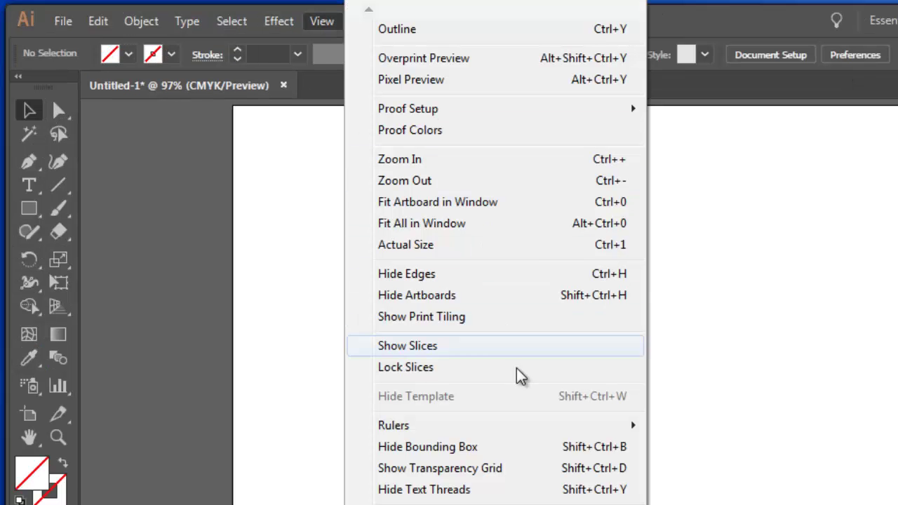
mouse_move(555, 429)
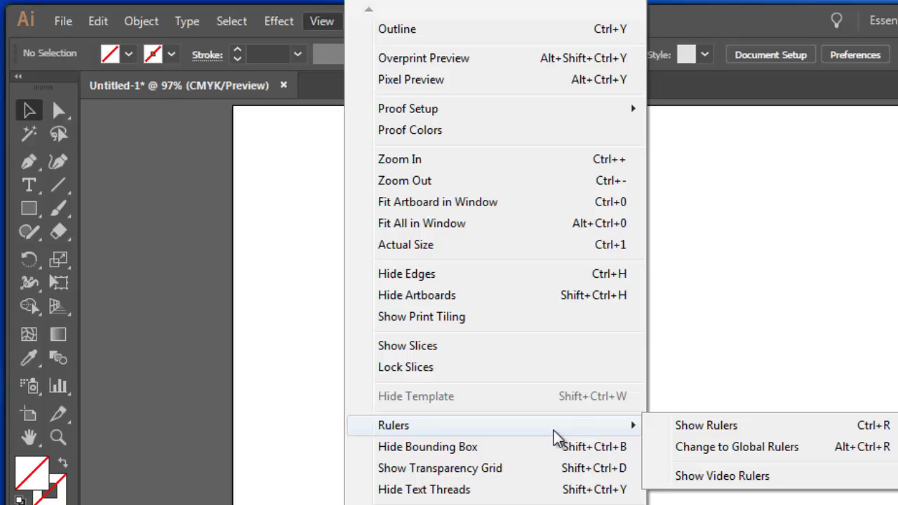
click(673, 425)
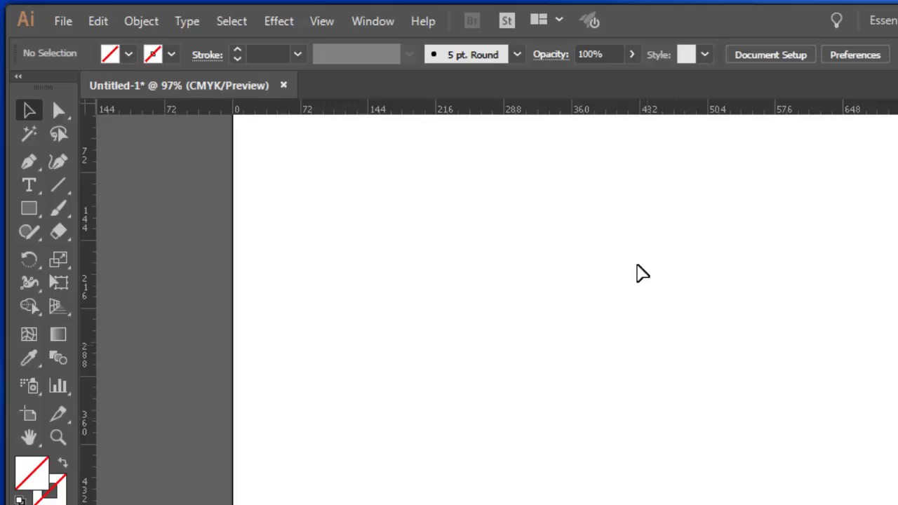
Step: Drag a horizontal guide from the top ruler and a vertical guide from the left ruler
drag(537, 112, 537, 260)
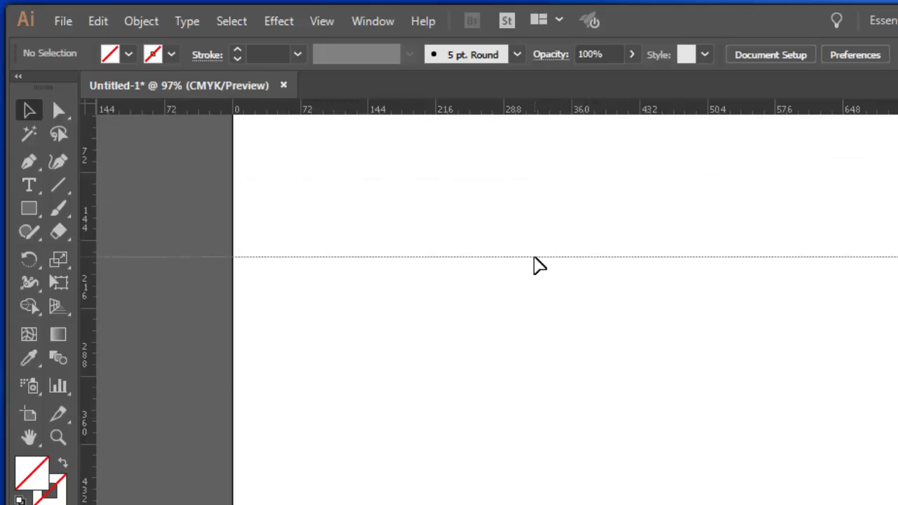
drag(88, 209, 391, 227)
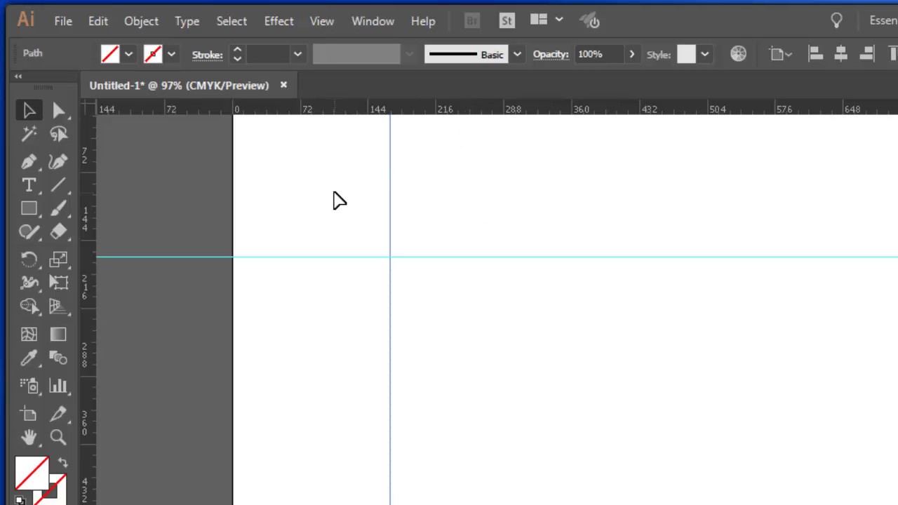
click(233, 15)
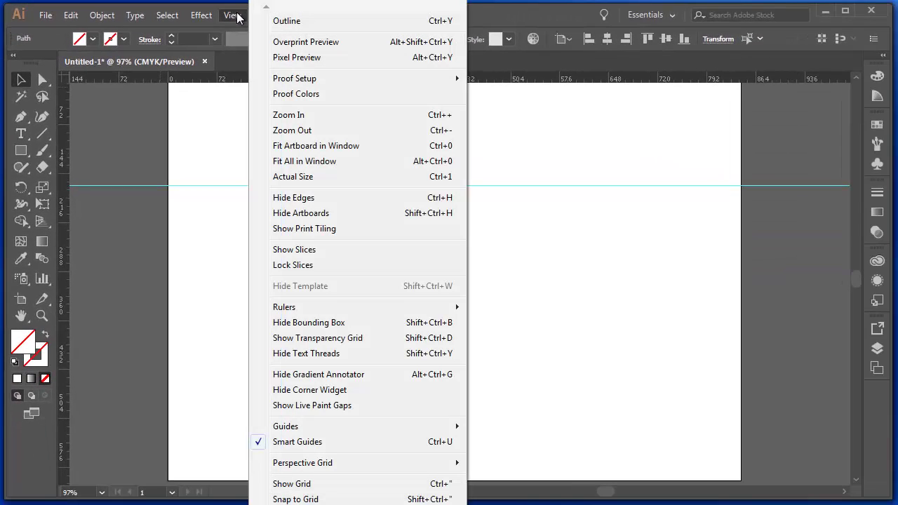
mouse_move(319, 426)
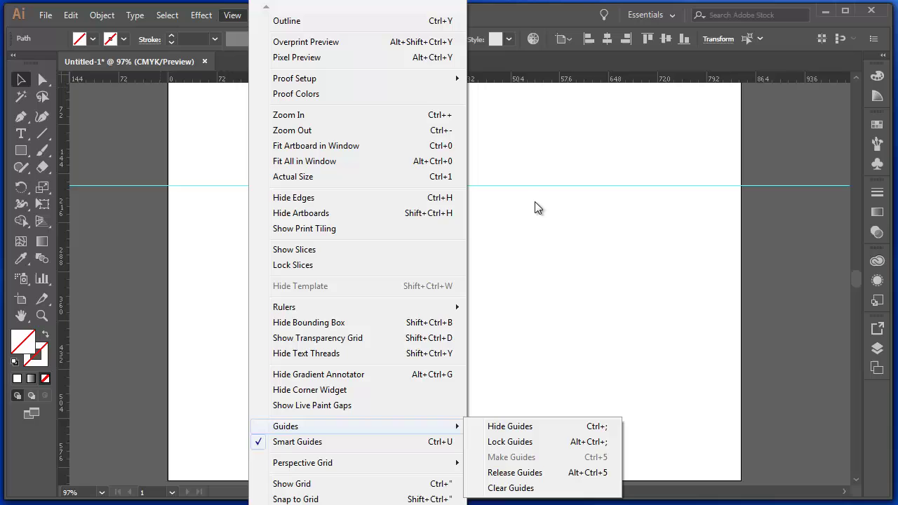
click(543, 145)
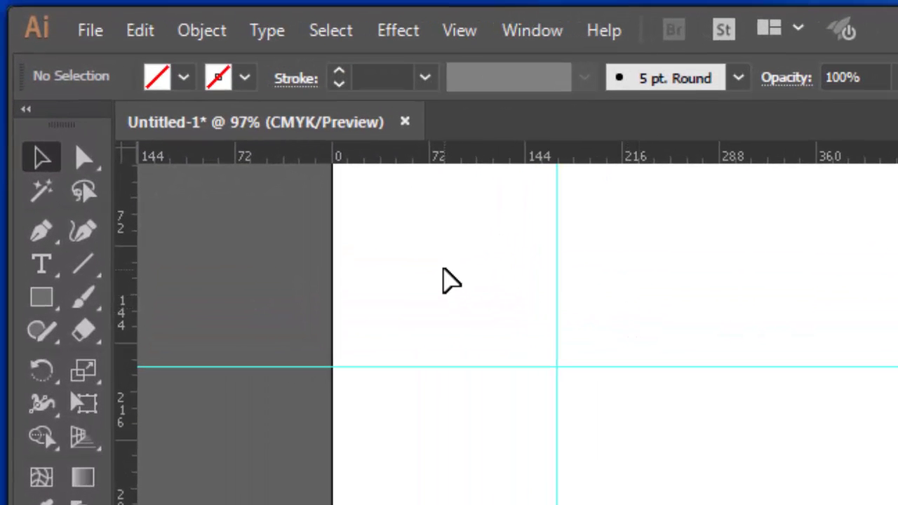
Step: Marquee-select both crossing guides together
drag(443, 268, 659, 455)
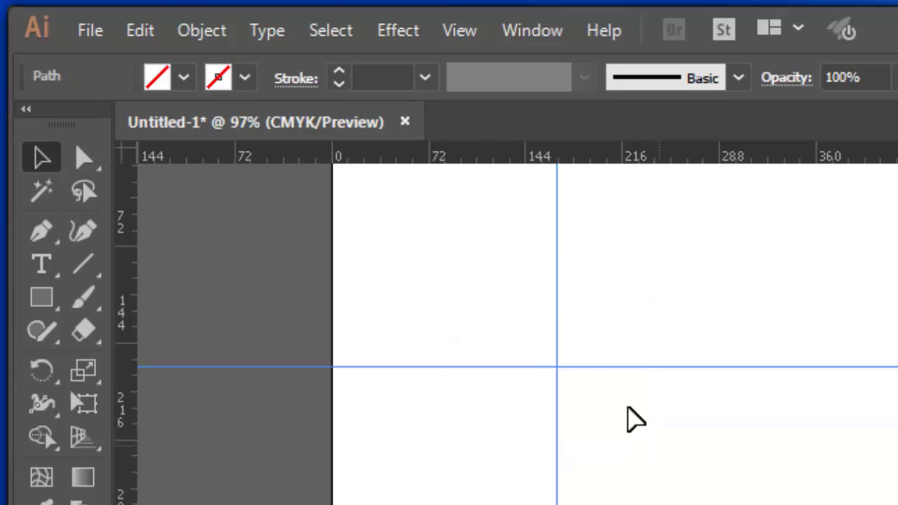
click(483, 287)
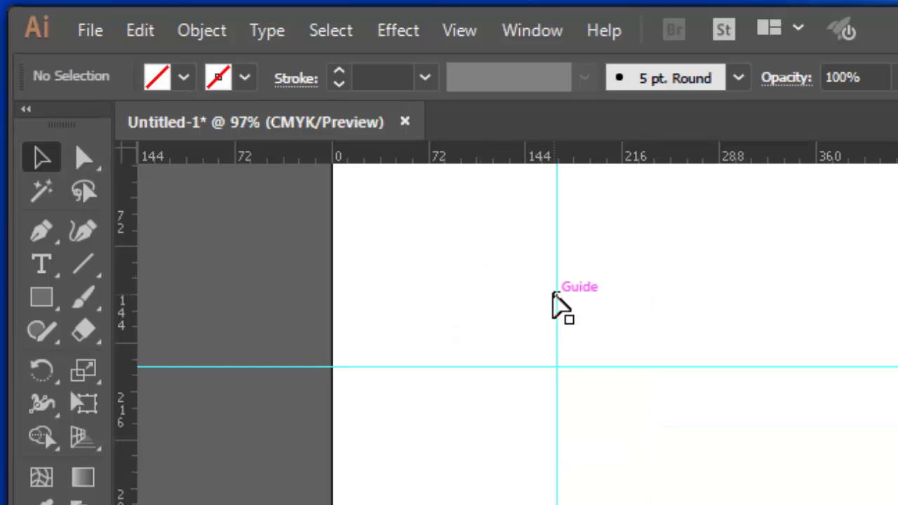
drag(479, 296, 643, 433)
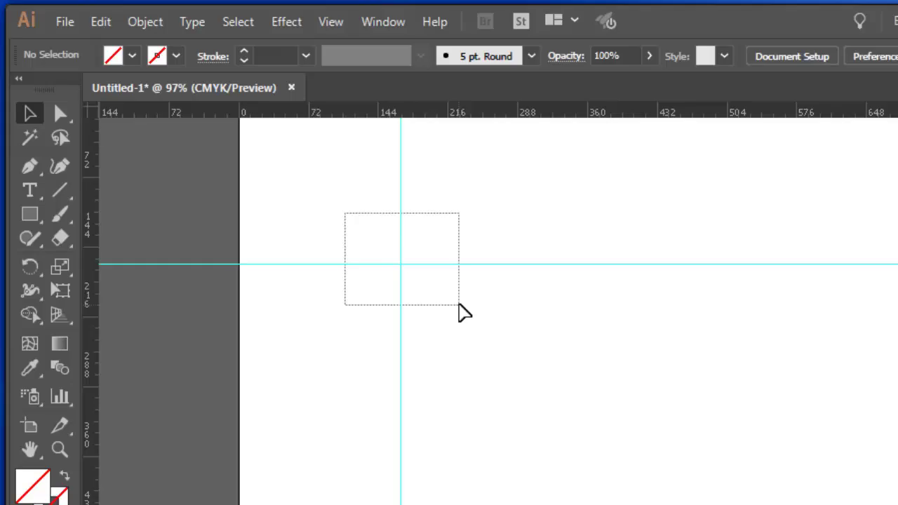
drag(460, 309, 462, 311)
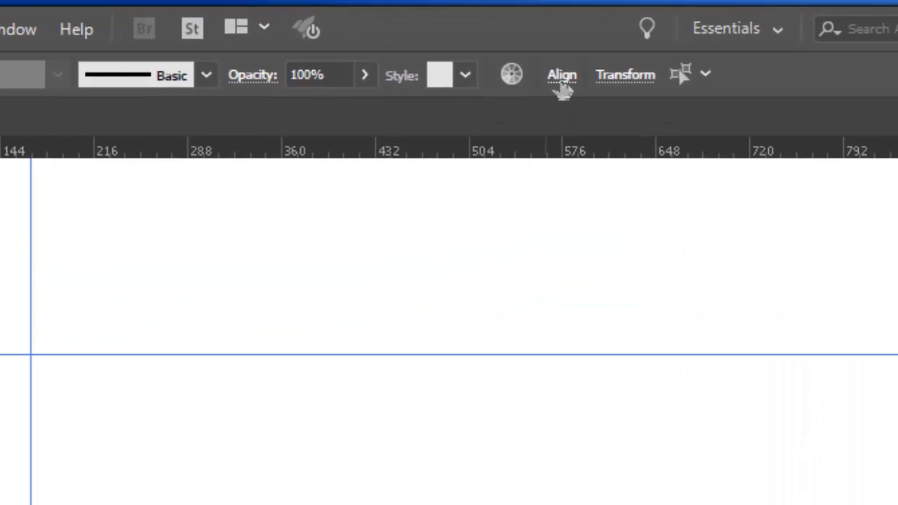
Step: Align both guides to the artboard with Horizontal Align Center and Vertical Align Center
click(562, 75)
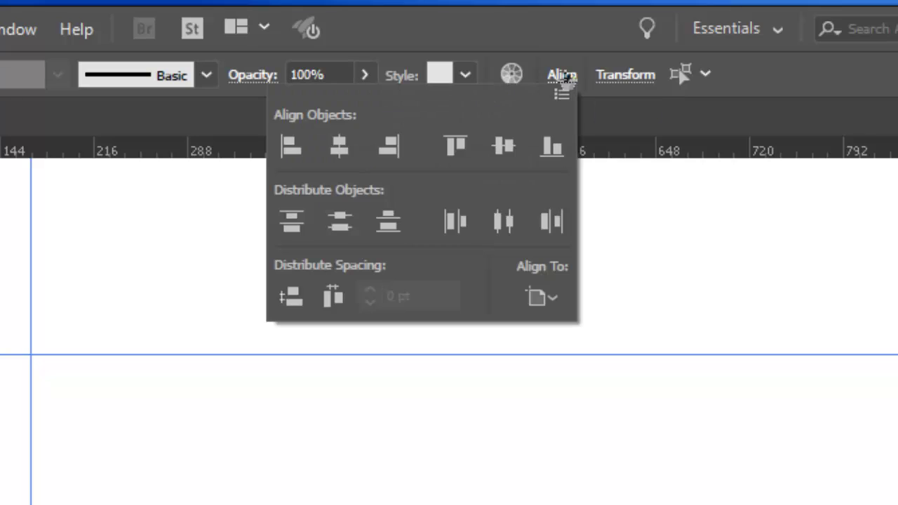
click(547, 300)
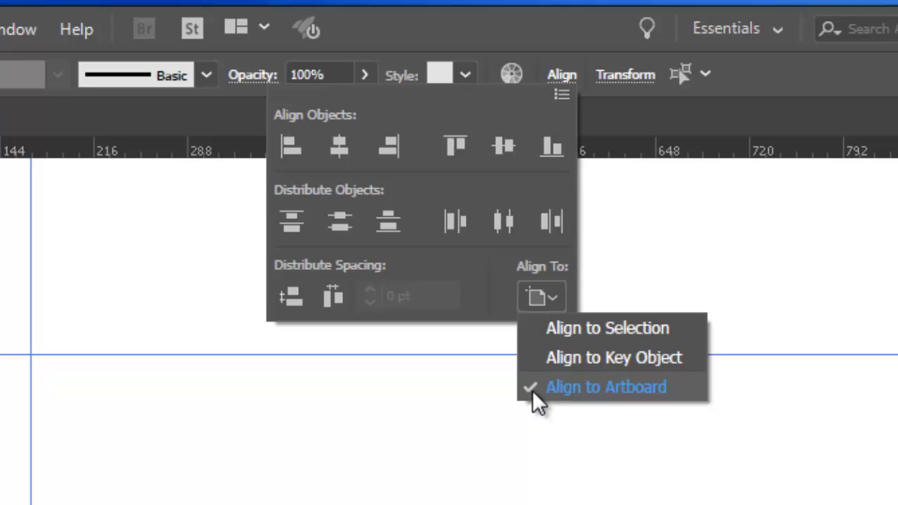
click(563, 386)
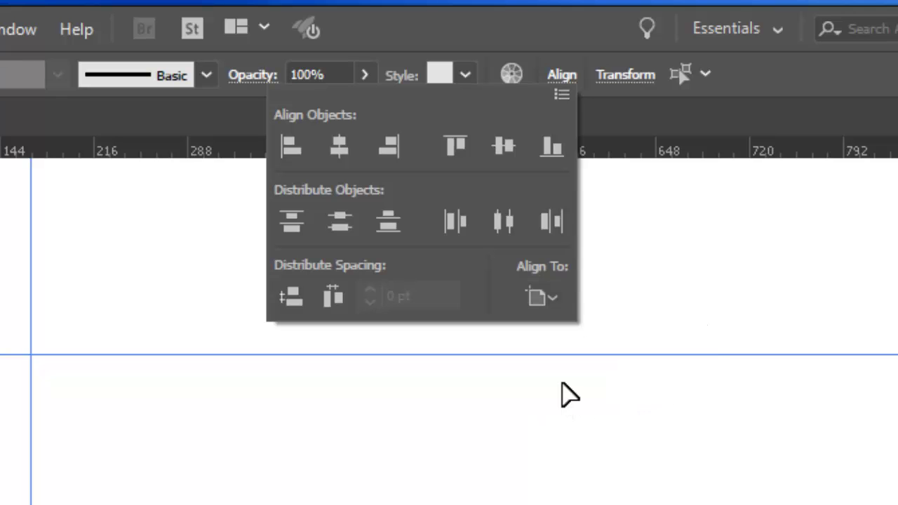
click(339, 146)
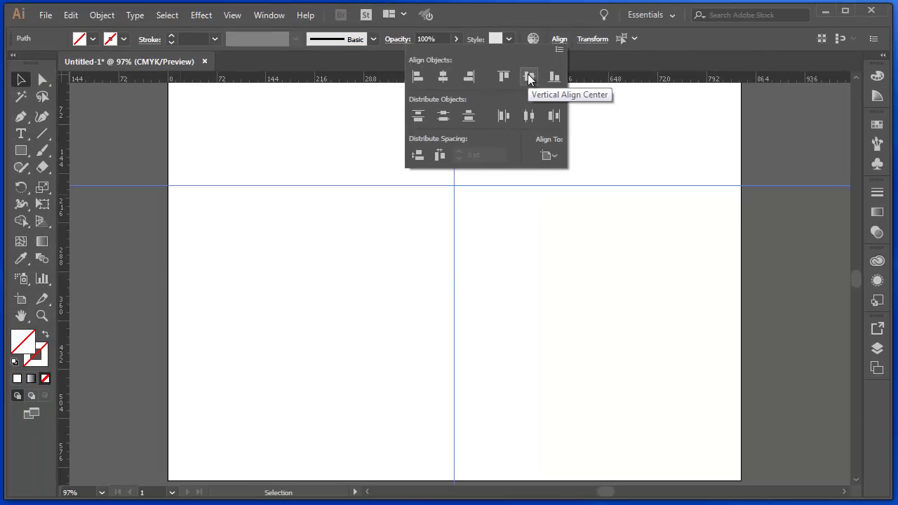
click(529, 77)
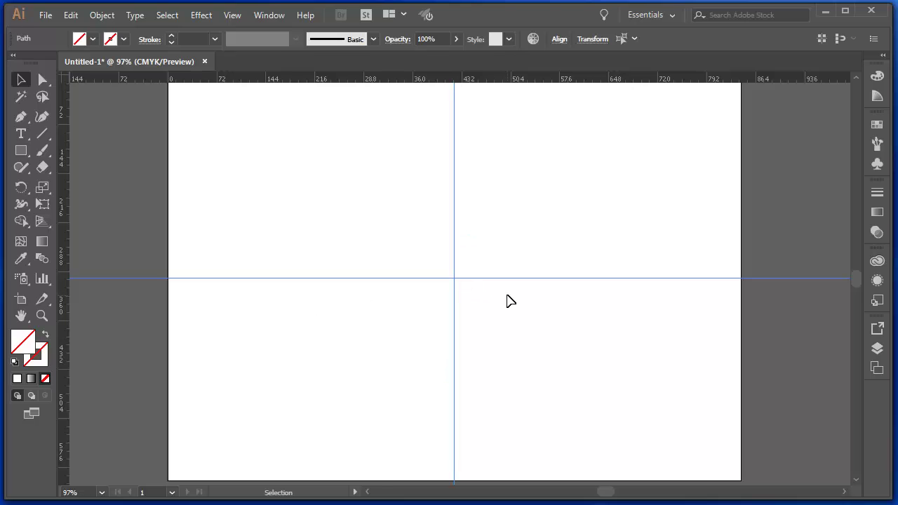
Step: Lock the guides using View > Guides > Lock Guides
drag(371, 193, 516, 340)
click(232, 18)
mouse_move(428, 429)
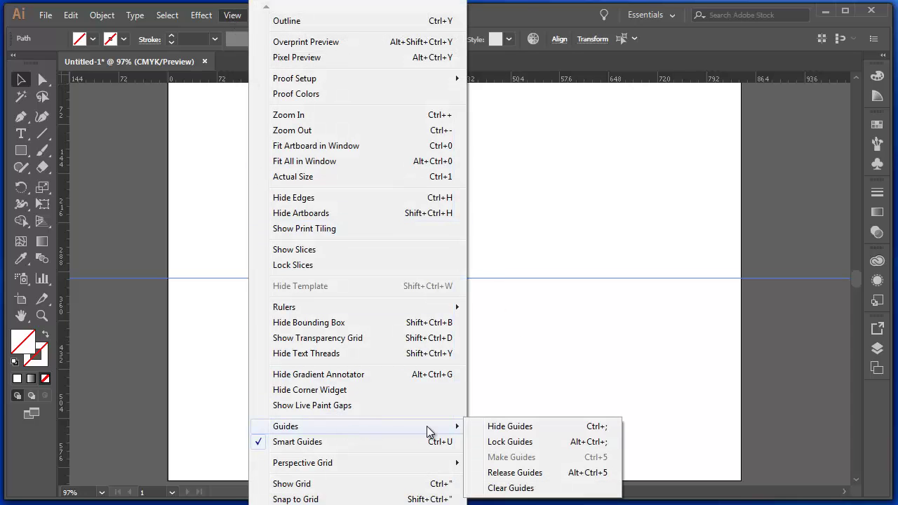
click(489, 442)
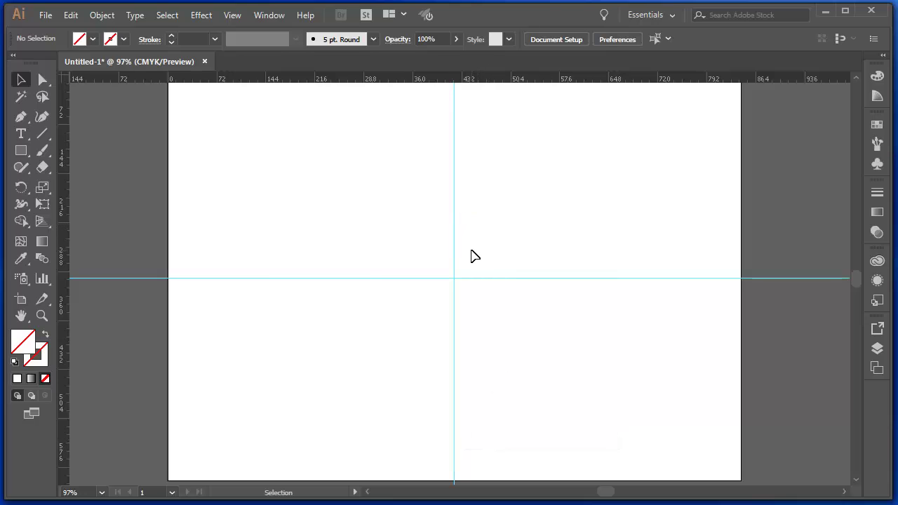
Step: Drag out two vertical and one horizontal guide, undo, then apply Clear Guides
drag(62, 157, 330, 200)
drag(63, 194, 393, 235)
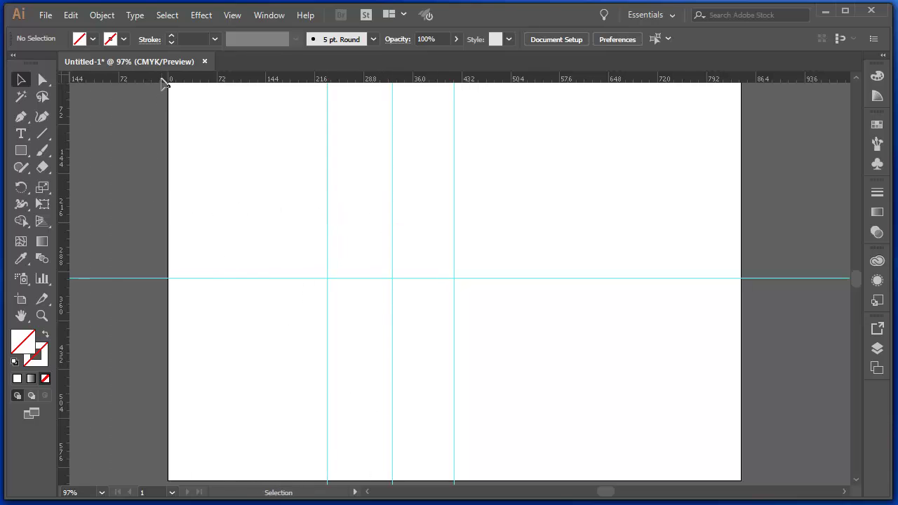
drag(161, 78, 172, 192)
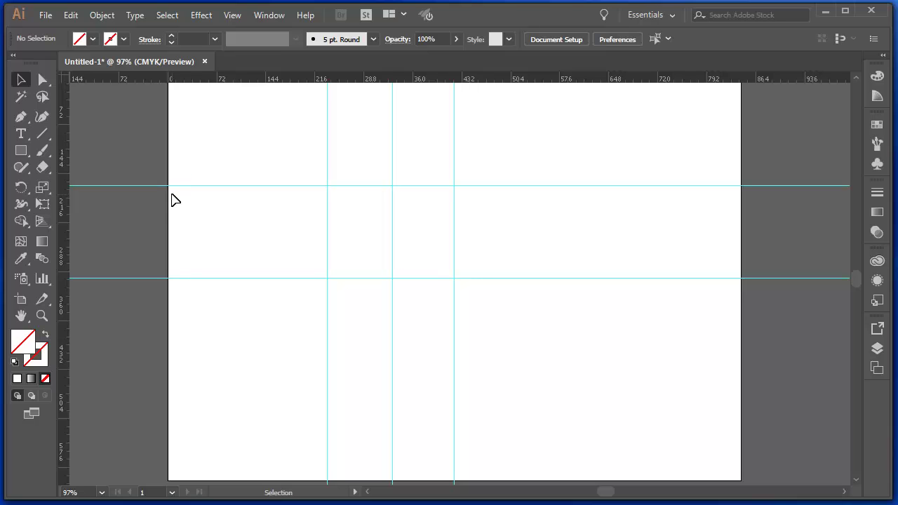
key(ctrl+z)
key(ctrl+z)
key(ctrl+z)
click(231, 15)
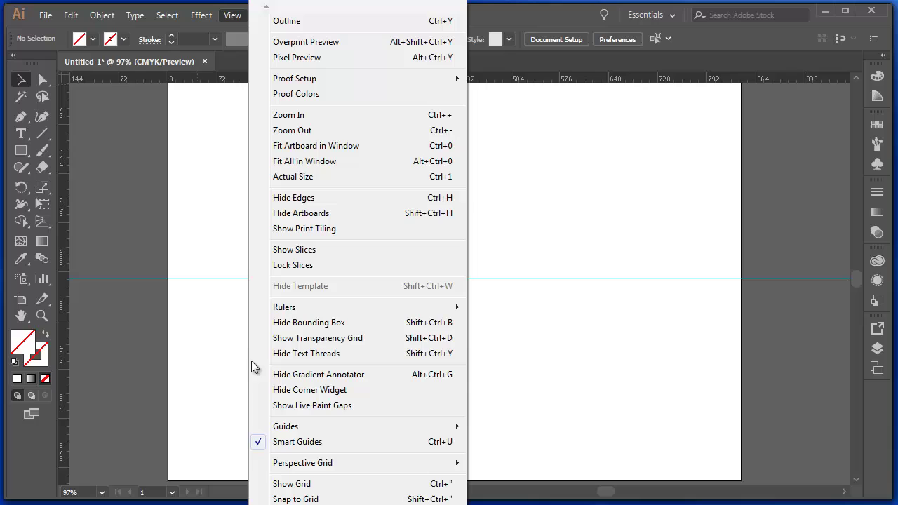
mouse_move(297, 426)
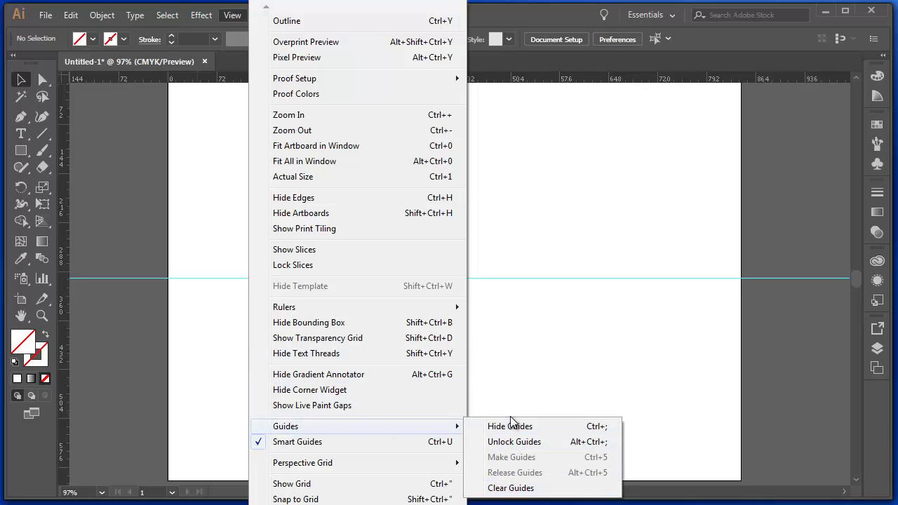
click(500, 488)
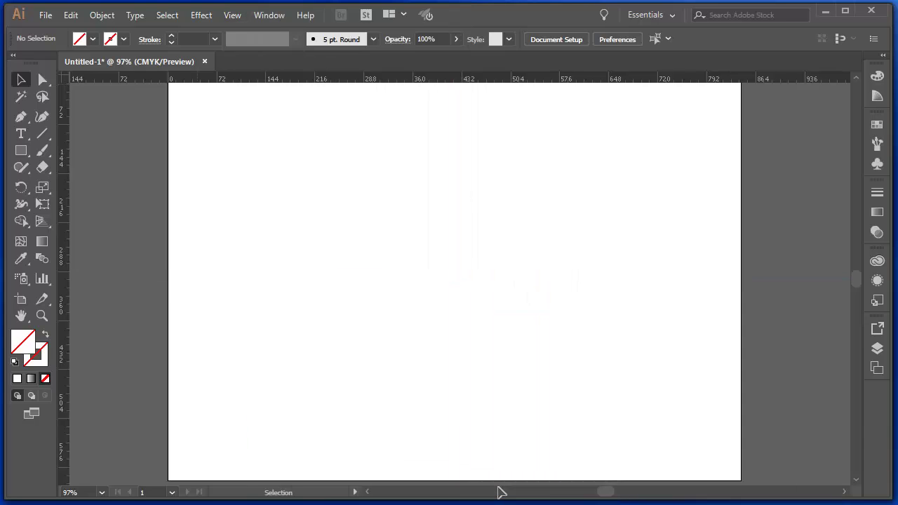
Step: Choose the Rectangular Grid Tool, fit the artboard with Ctrl+0, and confirm Smart Guides are on
key(backslash)
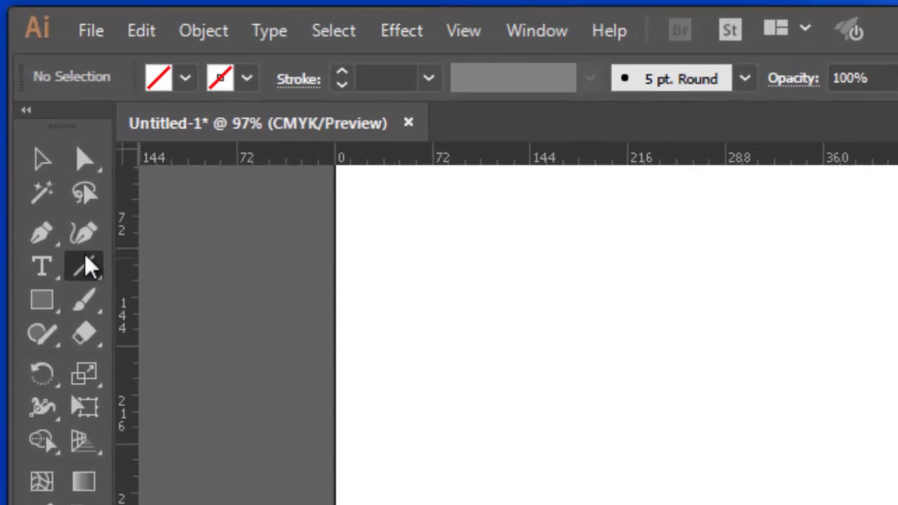
click(88, 265)
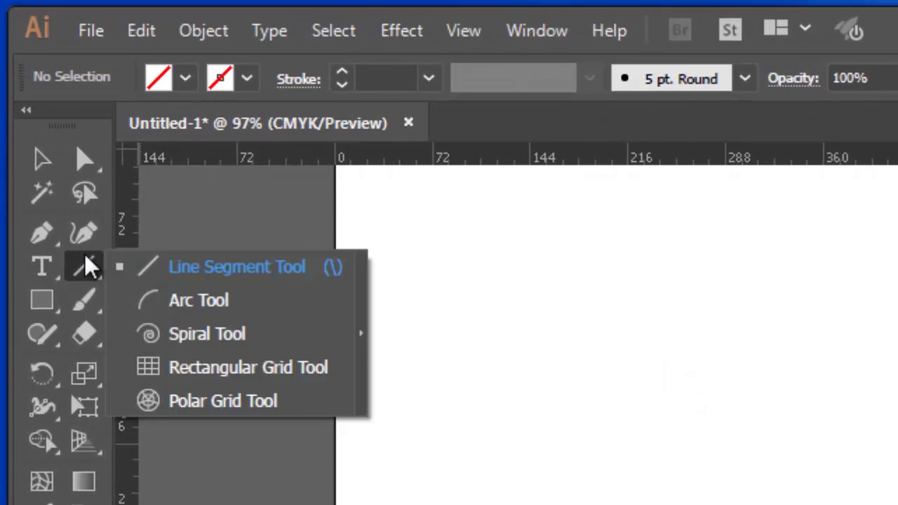
click(223, 371)
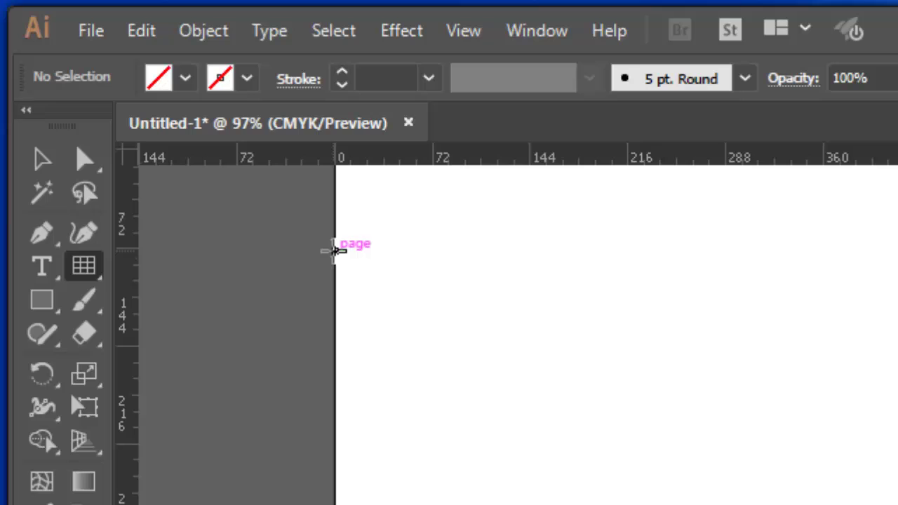
click(334, 250)
key(ctrl+0)
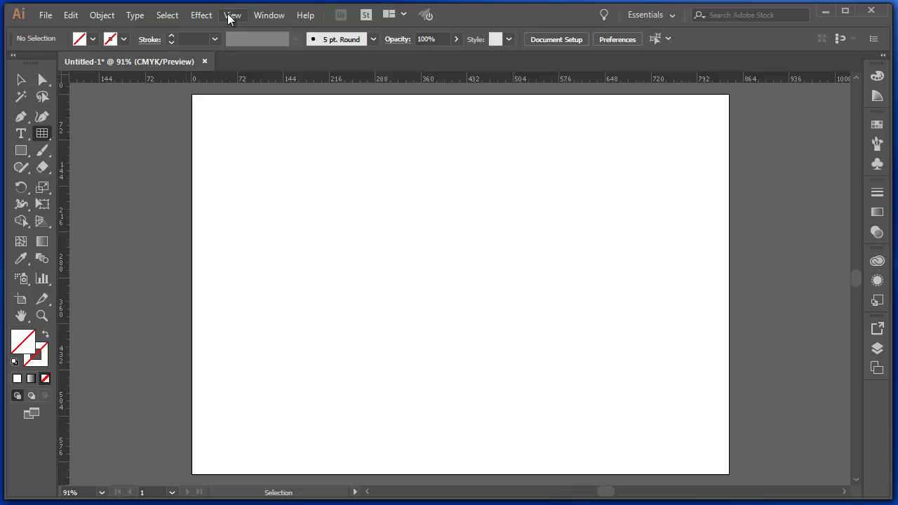
click(678, 45)
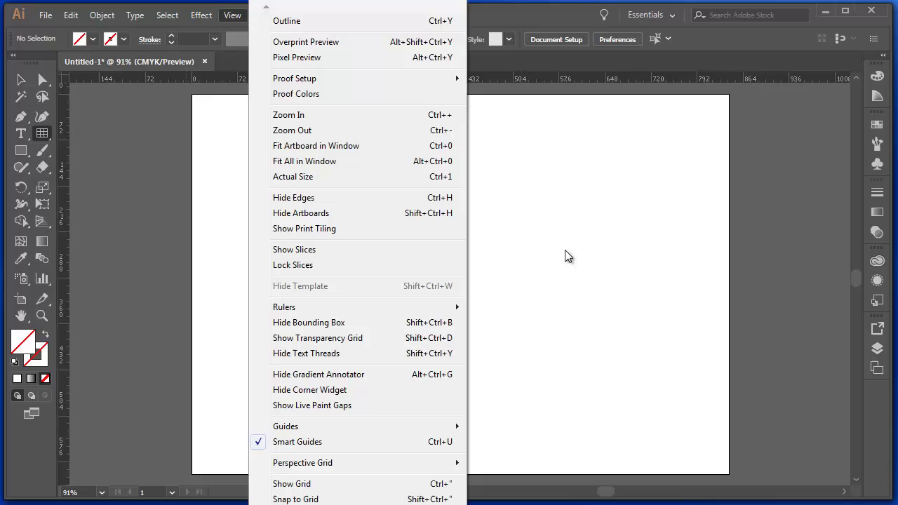
click(640, 237)
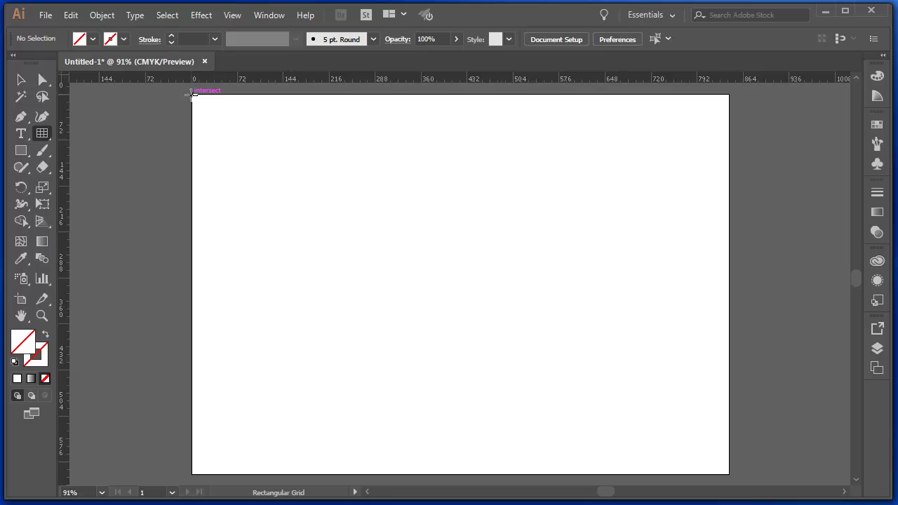
drag(192, 95, 727, 472)
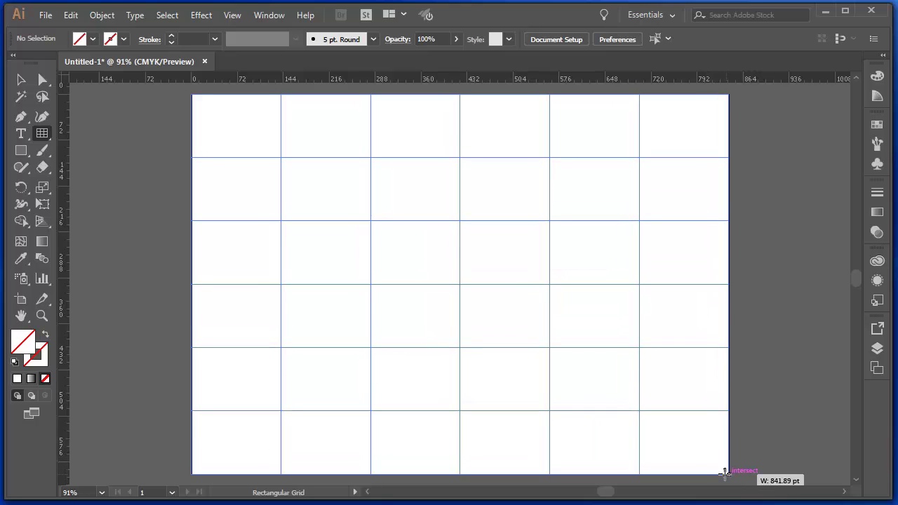
key(Up)
mouse_move(725, 473)
mouse_down()
mouse_move(443, 312)
mouse_move(360, 240)
mouse_move(421, 299)
mouse_move(379, 292)
mouse_move(425, 304)
mouse_move(457, 330)
mouse_move(457, 358)
mouse_up()
key(Up)
key(Up)
key(Down)
key(Down)
key(Down)
key(Down)
key(Down)
key(Down)
key(Down)
key(Up)
key(Up)
key(Up)
key(Up)
key(Up)
key(shift)
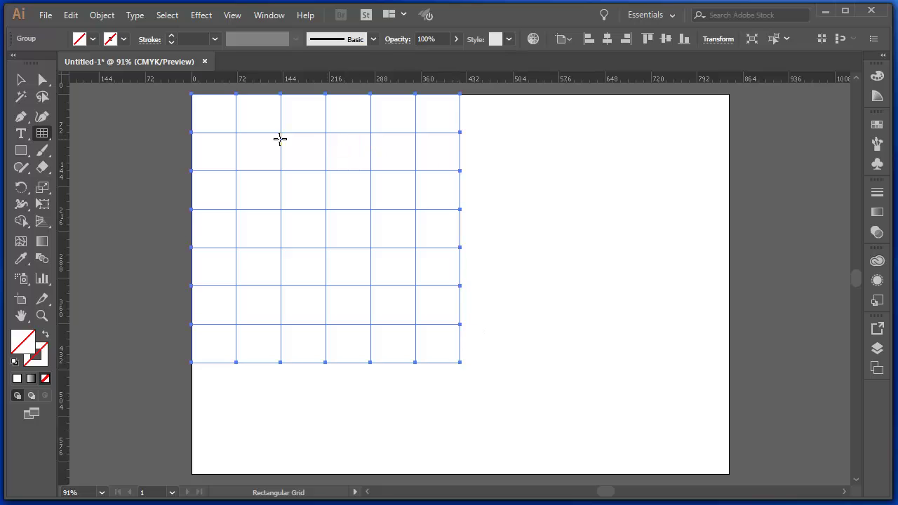
key(ctrl+shift+a)
click(21, 78)
click(325, 124)
drag(318, 164, 360, 209)
drag(342, 170, 455, 236)
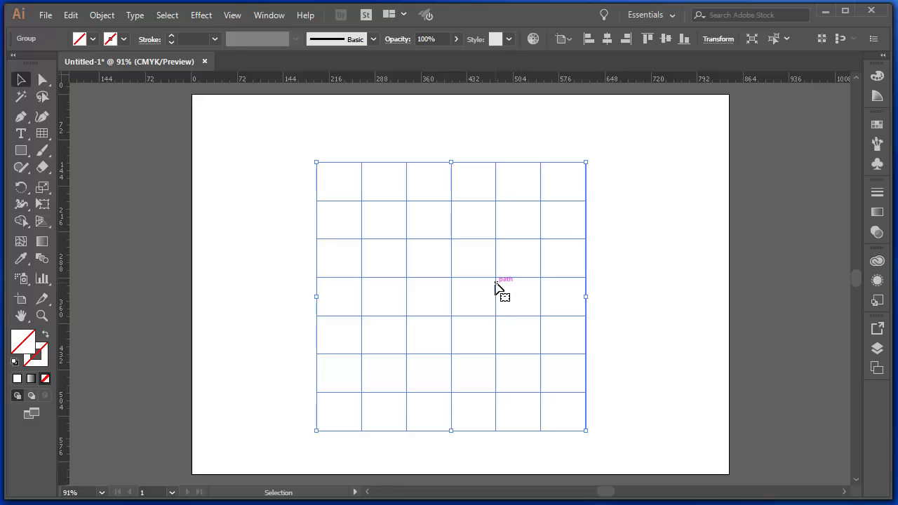
key(ctrl+z)
key(ctrl+z)
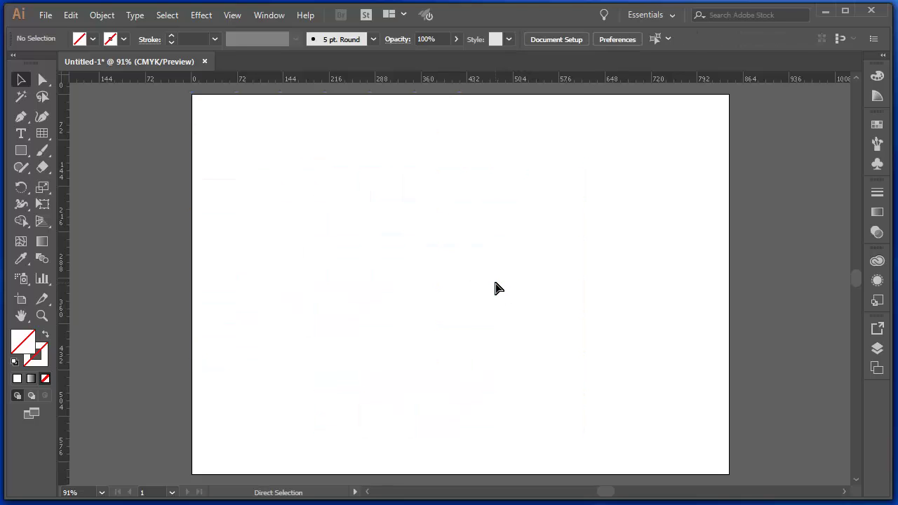
Step: Draw a roughly 278 pt polar grid, adding rings and radial dividers with the arrow keys
click(42, 134)
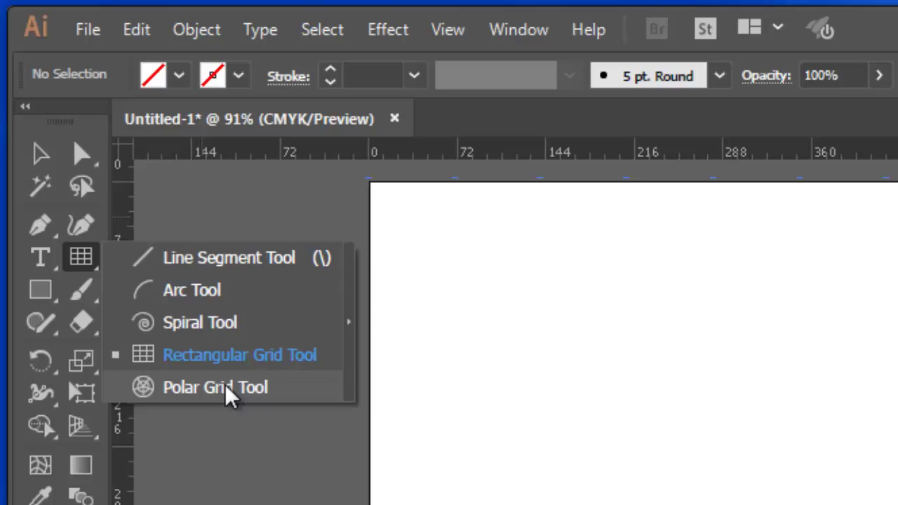
click(225, 389)
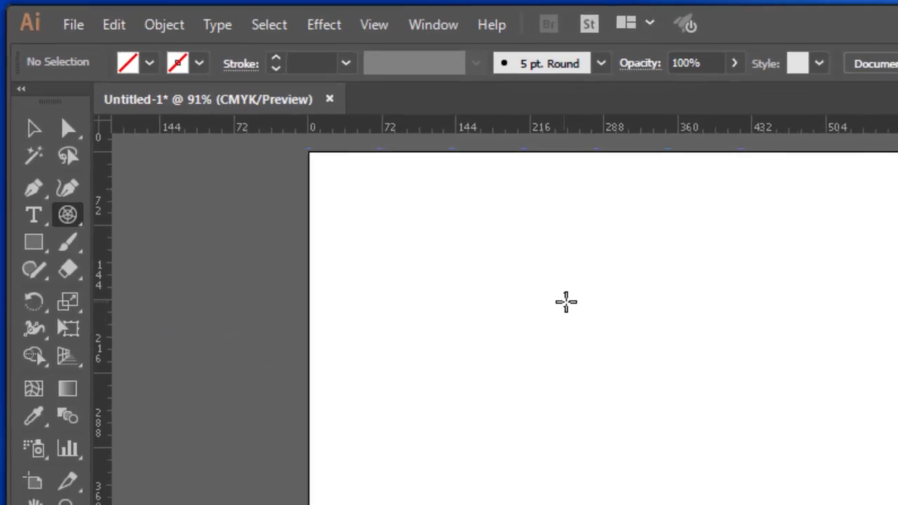
drag(566, 301, 807, 490)
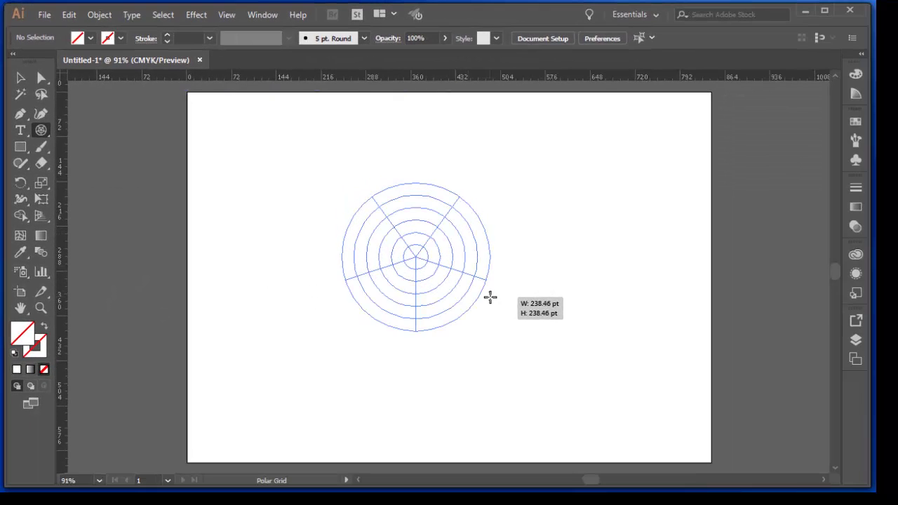
drag(490, 297, 517, 332)
key(Up)
key(Up)
key(Up)
key(Up)
key(Right)
key(Right)
key(Right)
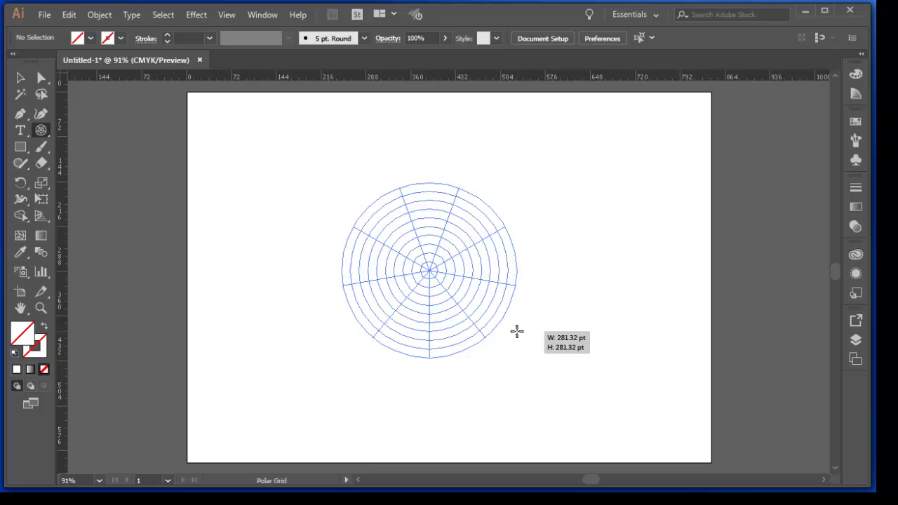
key(Right)
key(Right)
key(Right)
key(Right)
drag(517, 331, 512, 335)
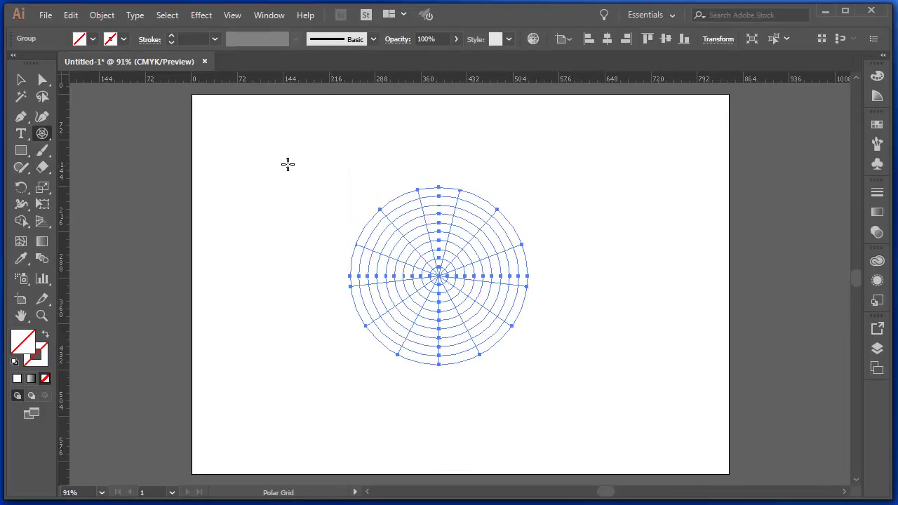
key(v)
Step: Zoom in to about 174% on the polar grid
click(42, 316)
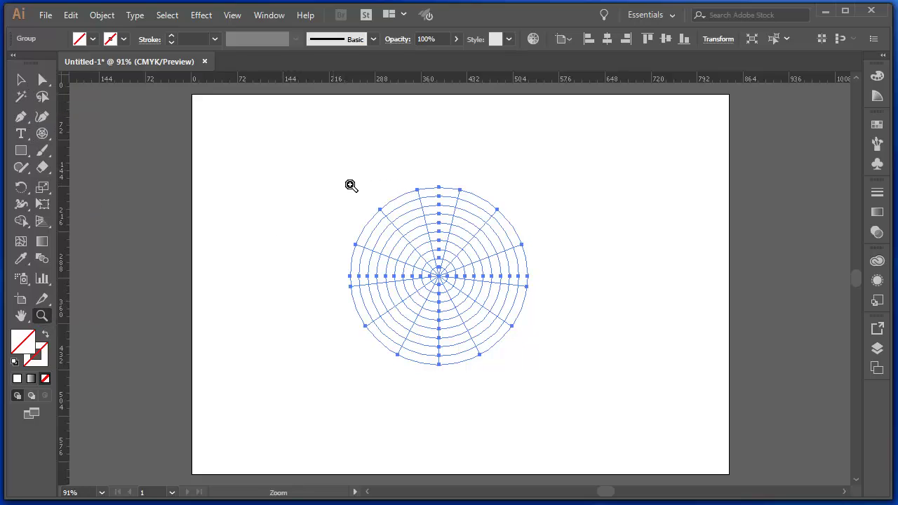
drag(333, 169, 559, 382)
key(shift+m)
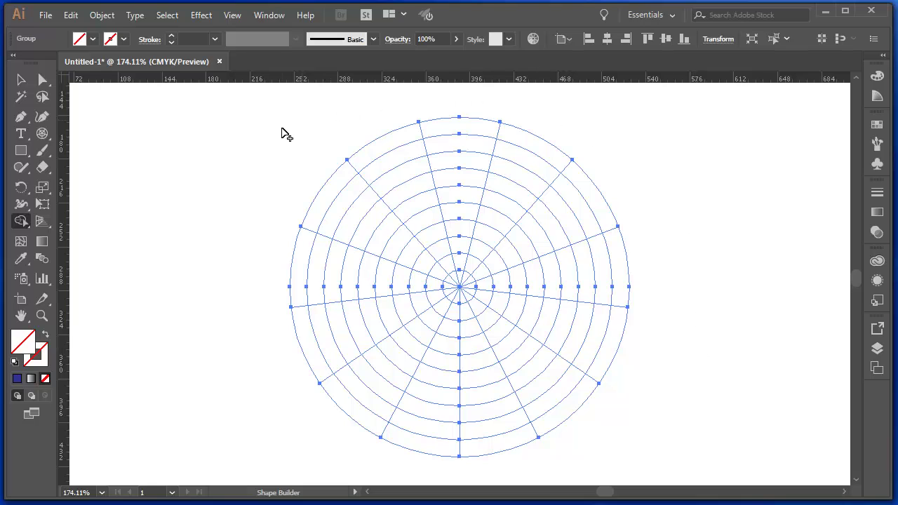
Step: Discard a stray rectangular grid and marquee-select the whole polar grid
click(42, 133)
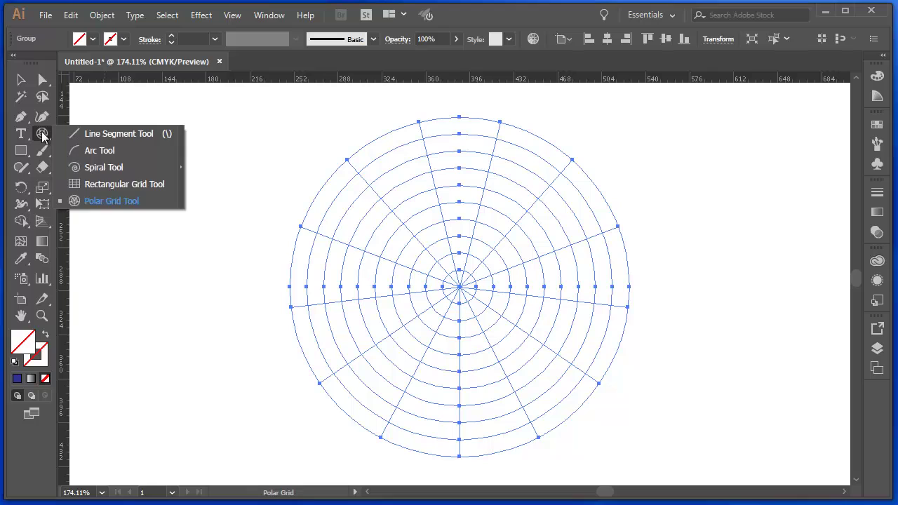
click(82, 184)
drag(111, 117, 198, 190)
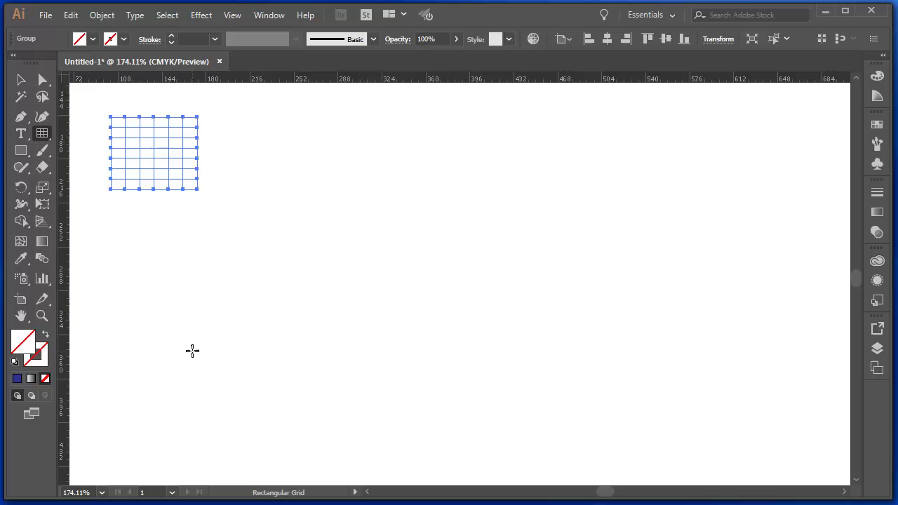
key(v)
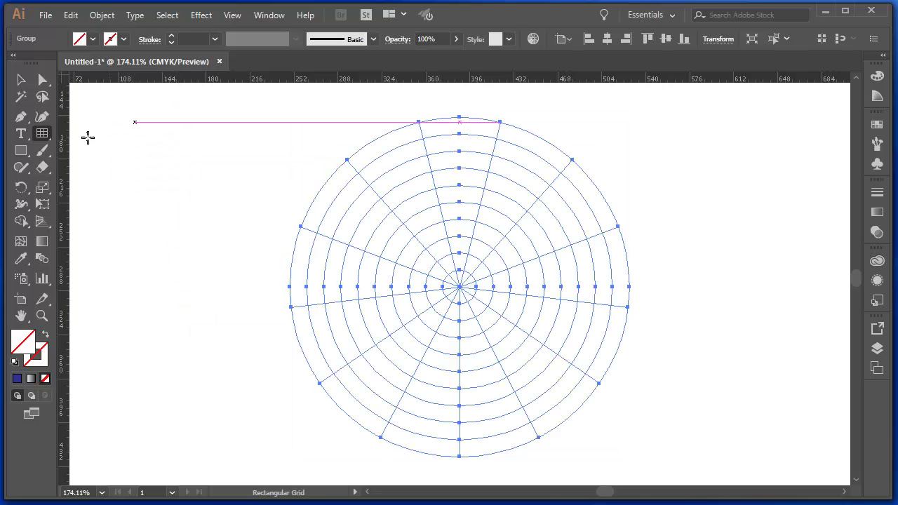
click(24, 82)
drag(240, 106, 664, 477)
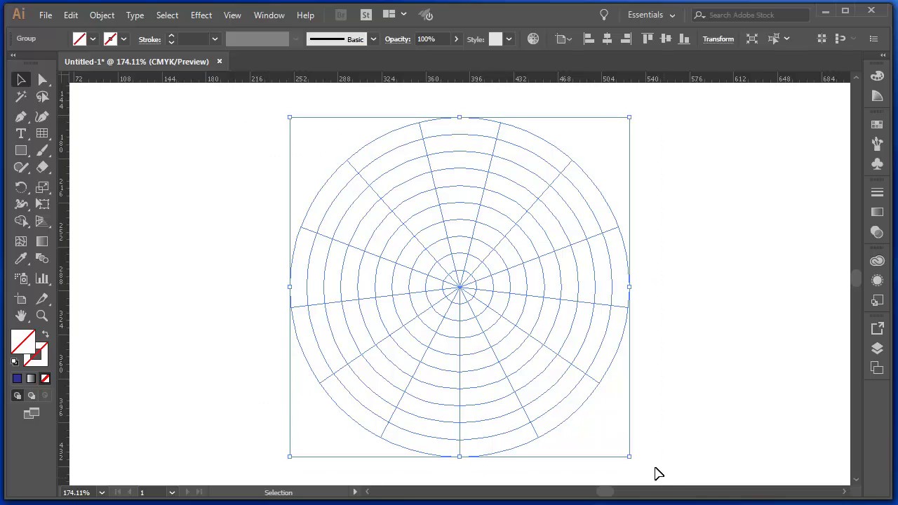
Step: Expand the polar grid into plain paths with Object > Expand
click(106, 16)
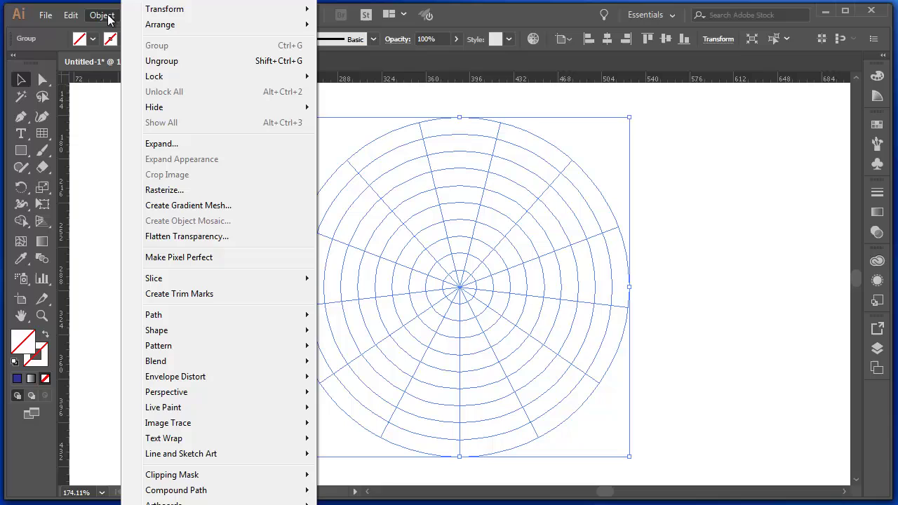
click(163, 144)
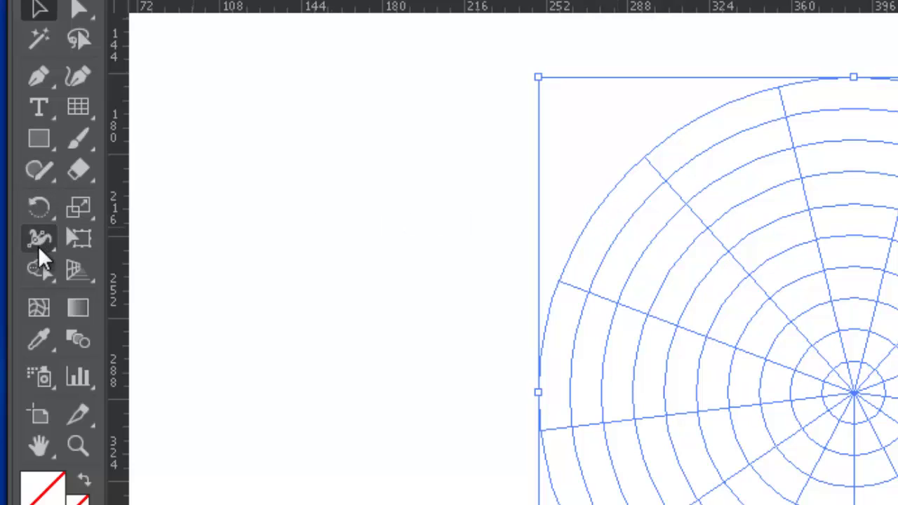
click(38, 264)
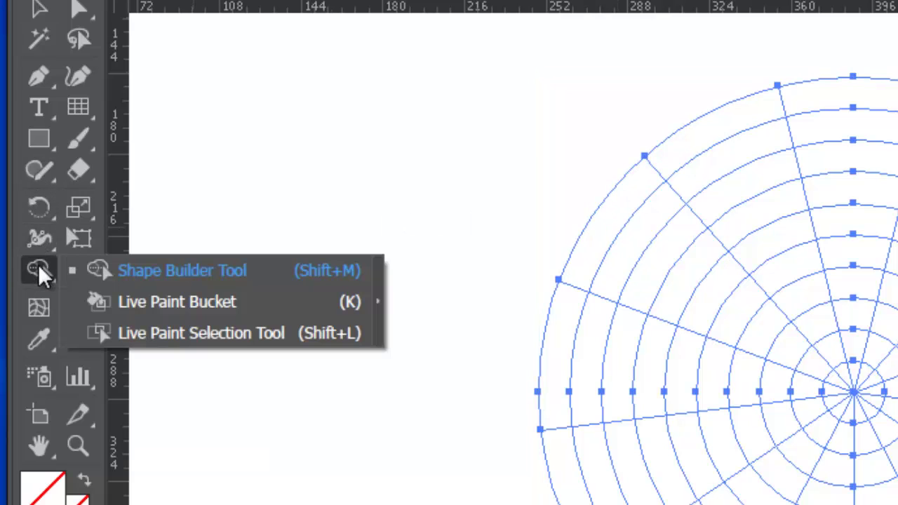
drag(38, 273, 140, 259)
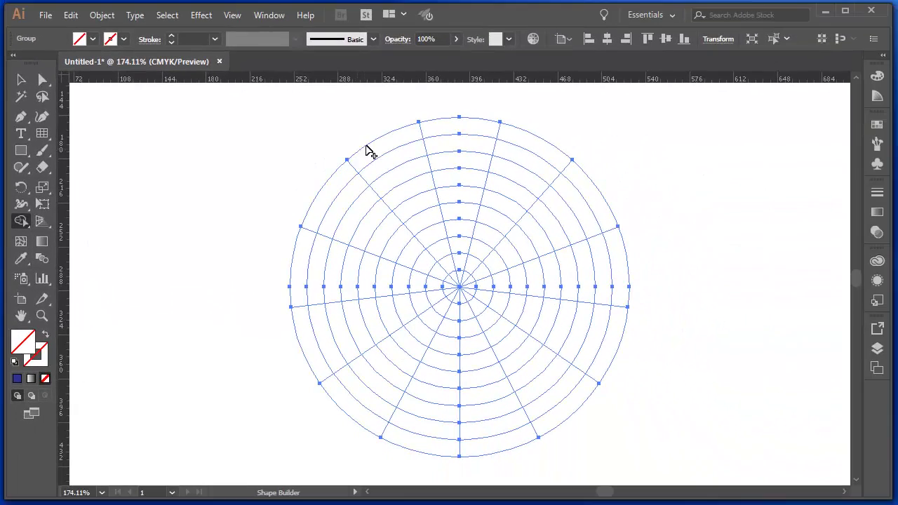
Step: With Shape Builder, merge the unwanted outer ring and wedges, then delete them and the centre circle
mouse_move(385, 148)
mouse_down()
mouse_move(452, 269)
mouse_move(378, 231)
mouse_move(339, 198)
mouse_move(327, 202)
mouse_move(305, 245)
mouse_move(307, 259)
mouse_move(437, 294)
mouse_move(338, 326)
mouse_move(324, 356)
mouse_up()
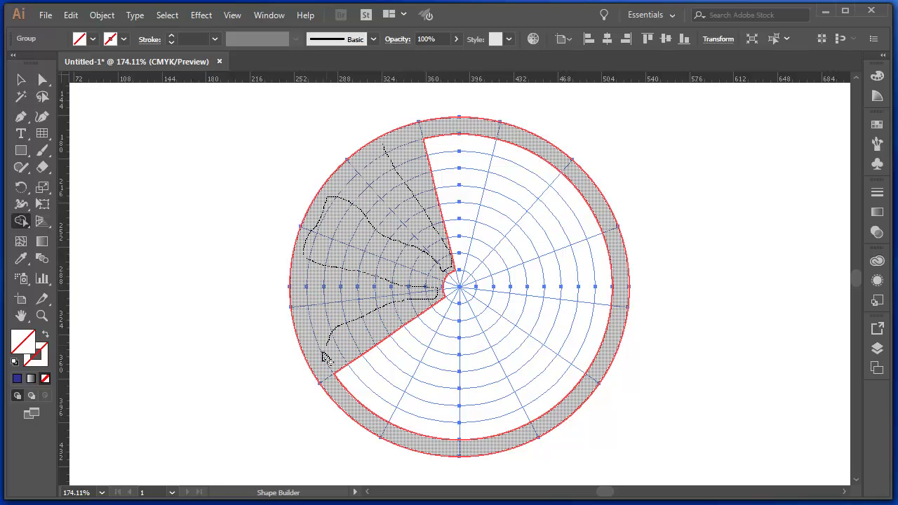
mouse_move(345, 391)
mouse_down()
mouse_move(425, 336)
mouse_move(449, 294)
mouse_move(453, 362)
mouse_move(441, 425)
mouse_move(455, 454)
mouse_move(488, 406)
mouse_move(468, 326)
mouse_move(476, 310)
mouse_move(563, 408)
mouse_move(397, 335)
mouse_up()
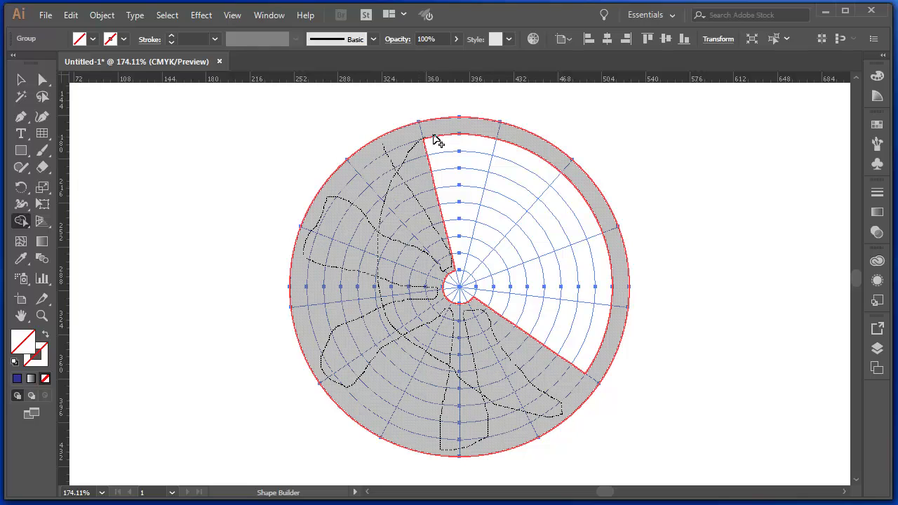
mouse_move(435, 140)
mouse_down()
mouse_move(457, 176)
mouse_move(467, 267)
mouse_move(512, 155)
mouse_move(470, 242)
mouse_move(471, 266)
mouse_move(453, 284)
mouse_move(467, 292)
mouse_move(455, 289)
mouse_up()
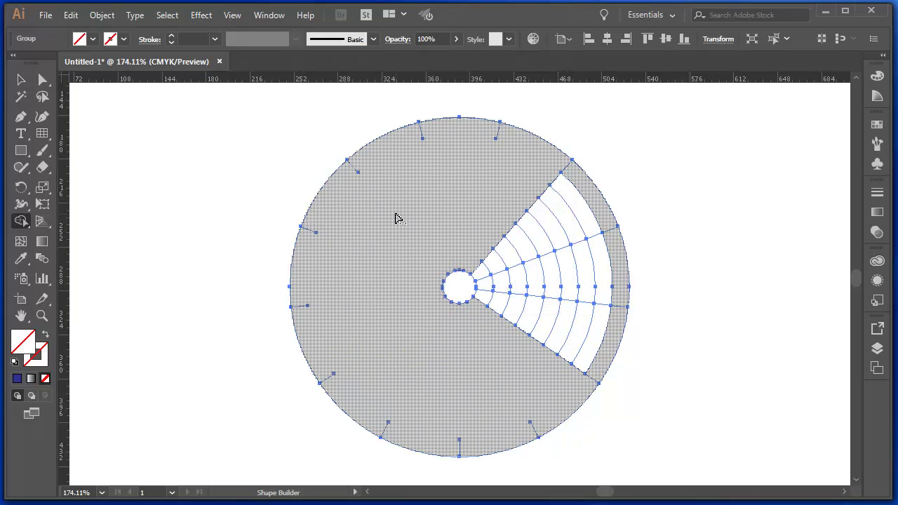
alt+click(396, 218)
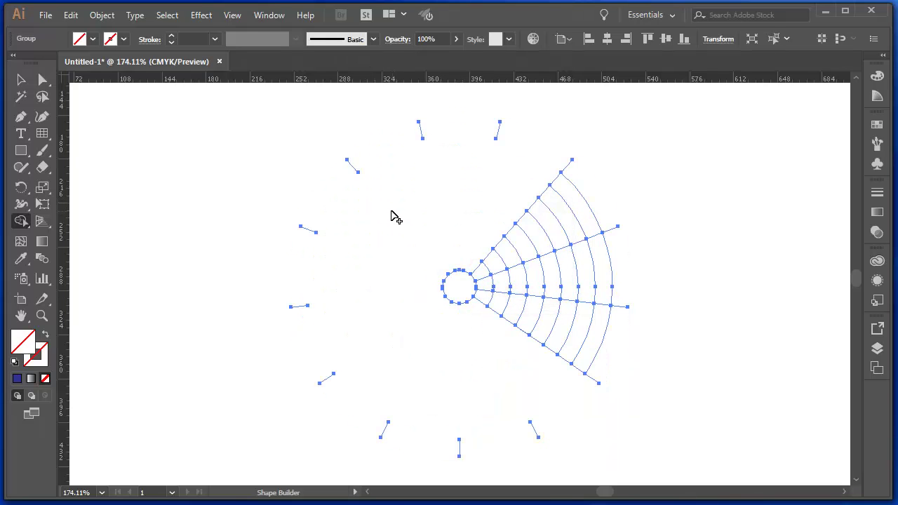
alt+click(460, 286)
key(v)
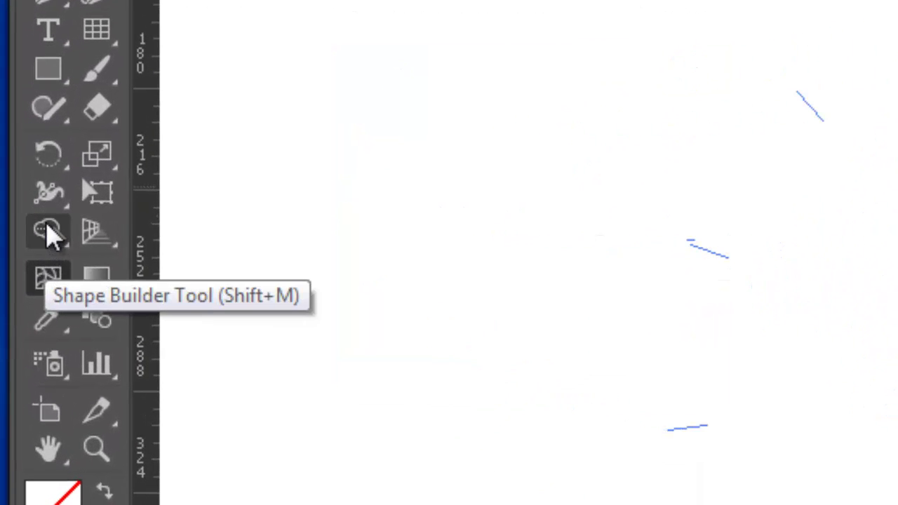
Step: Pick the Live Paint Bucket with the dark blue swatch as the fill
click(21, 220)
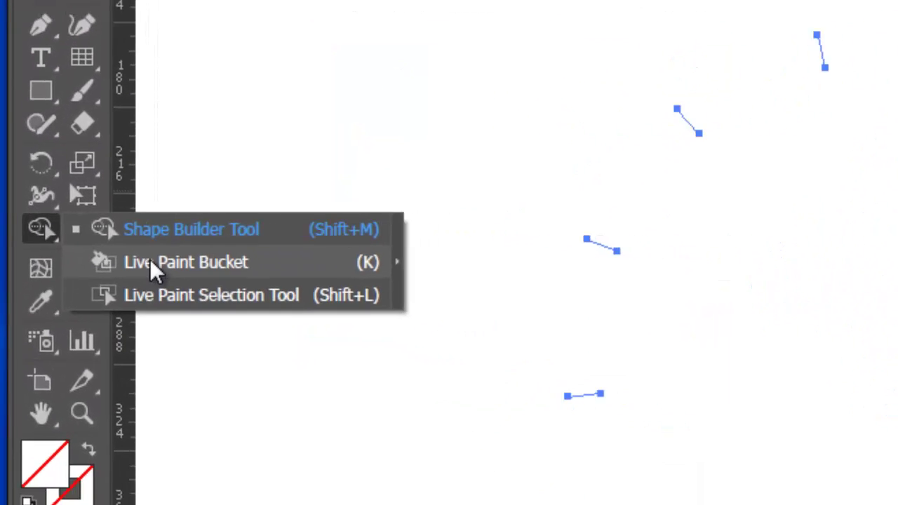
click(161, 273)
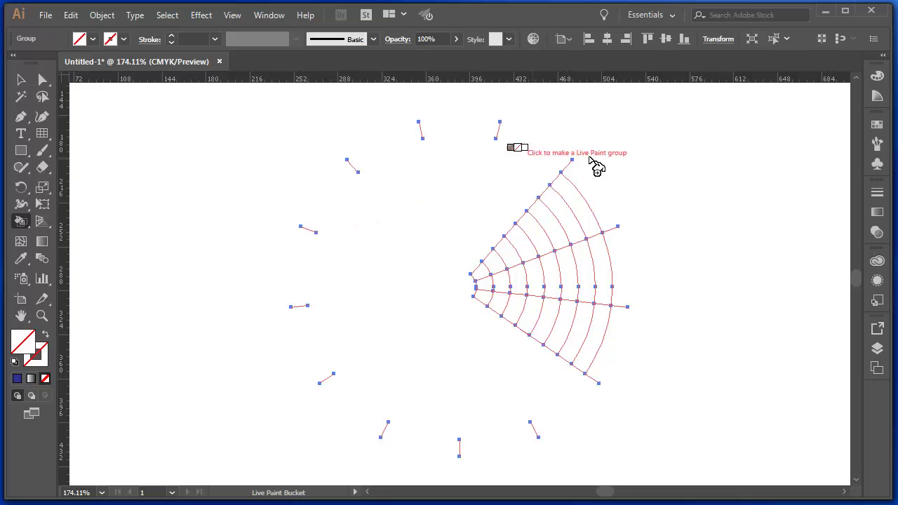
click(876, 125)
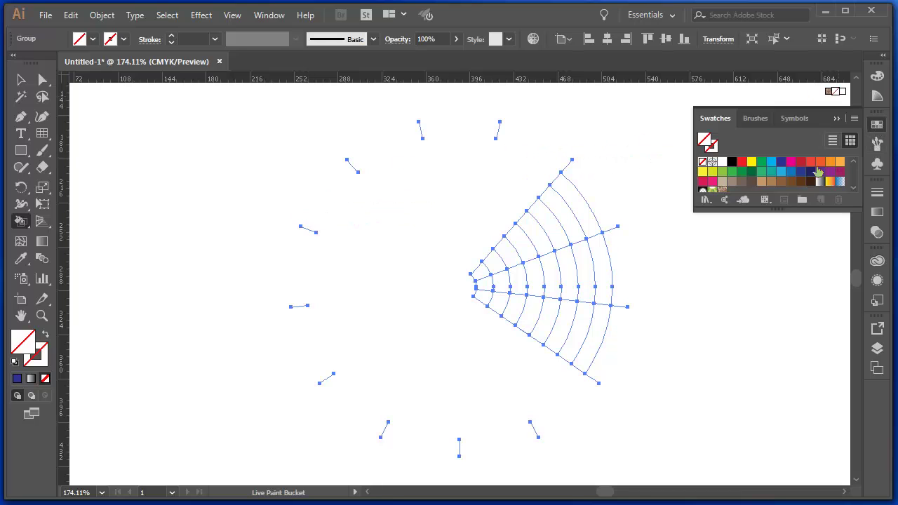
click(781, 163)
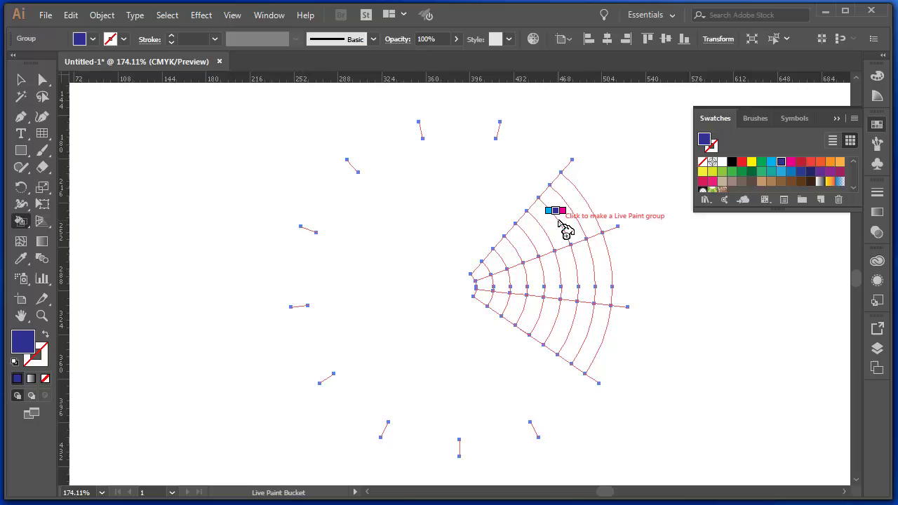
Step: Fill the top, middle and bottom segments of all four alternating arc bands dark blue
click(587, 223)
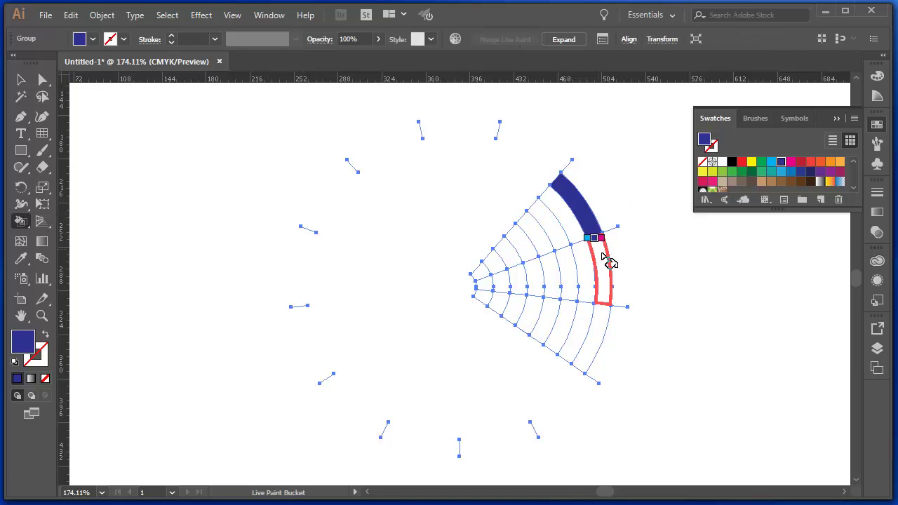
click(602, 300)
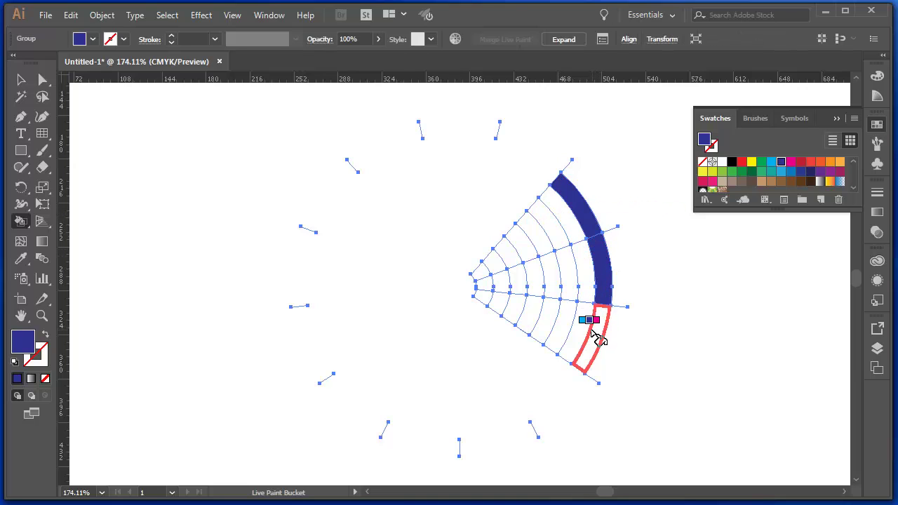
click(595, 337)
click(569, 303)
click(569, 282)
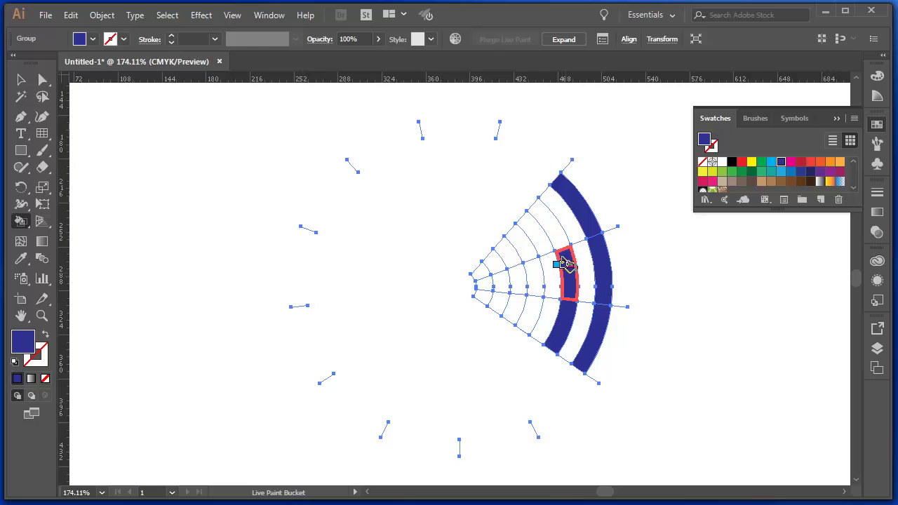
click(561, 235)
click(533, 242)
click(530, 279)
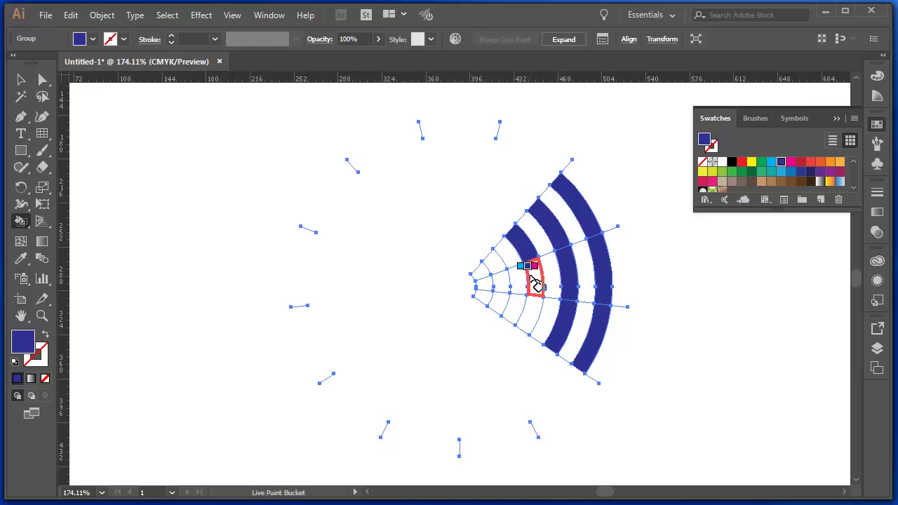
click(524, 308)
click(499, 303)
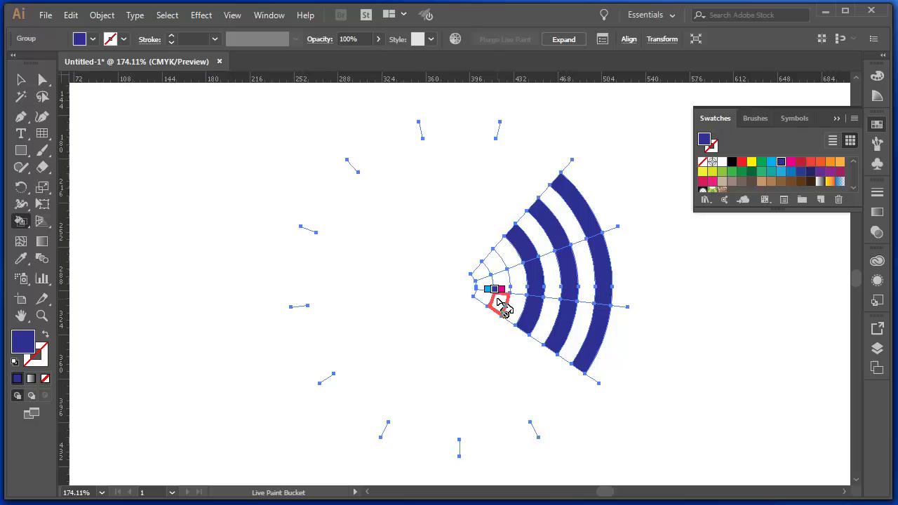
click(503, 286)
click(495, 267)
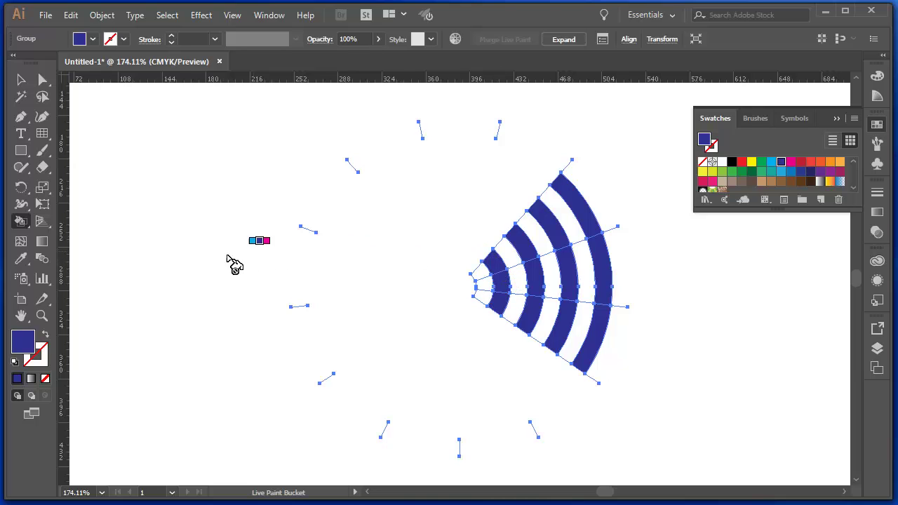
key(v)
drag(26, 223, 72, 221)
Step: Expand the live-painted arcs into plain shapes via Object > Expand
key(v)
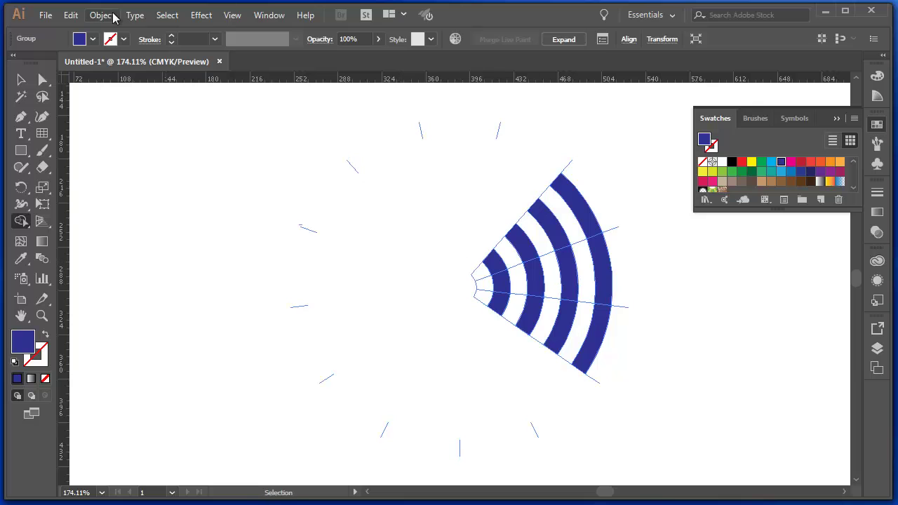
click(110, 15)
click(159, 144)
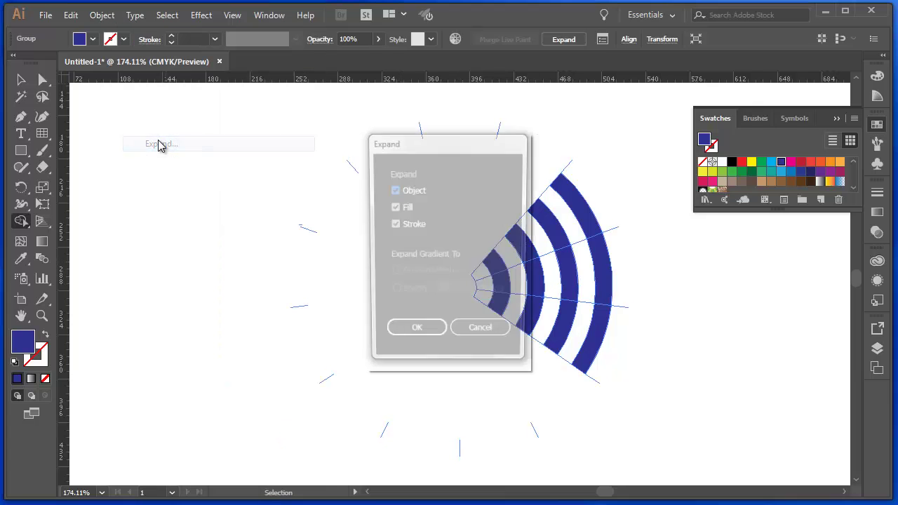
click(412, 337)
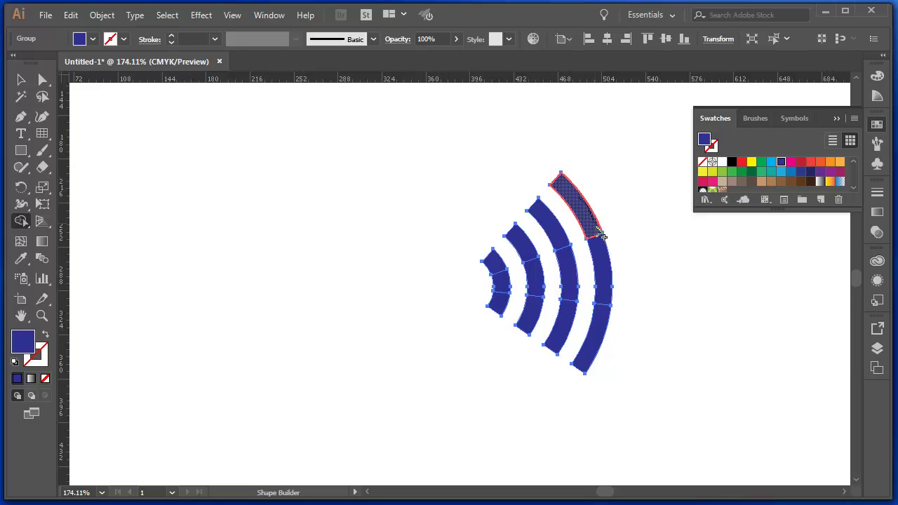
Step: Merge each of the four arcs' pieces into one shape with Shape Builder, then deselect
drag(602, 236, 606, 324)
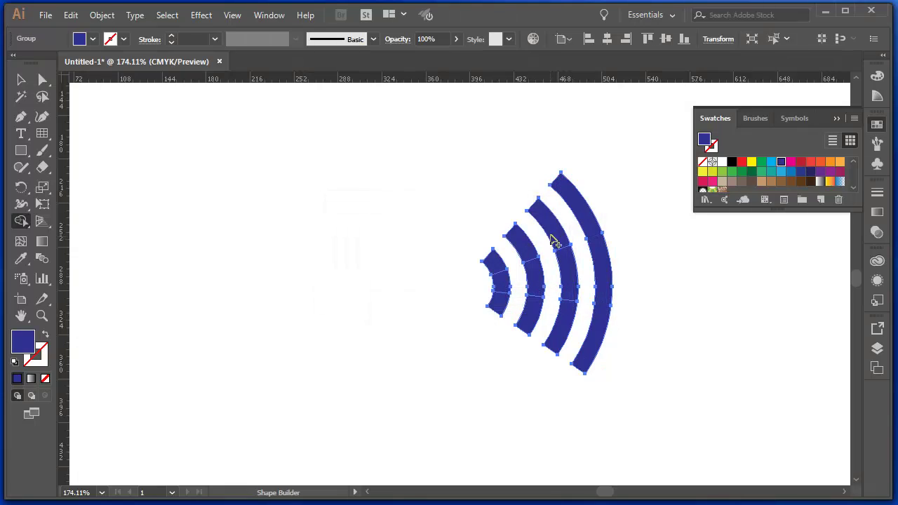
mouse_move(552, 242)
mouse_down()
mouse_move(567, 270)
mouse_move(565, 323)
mouse_up()
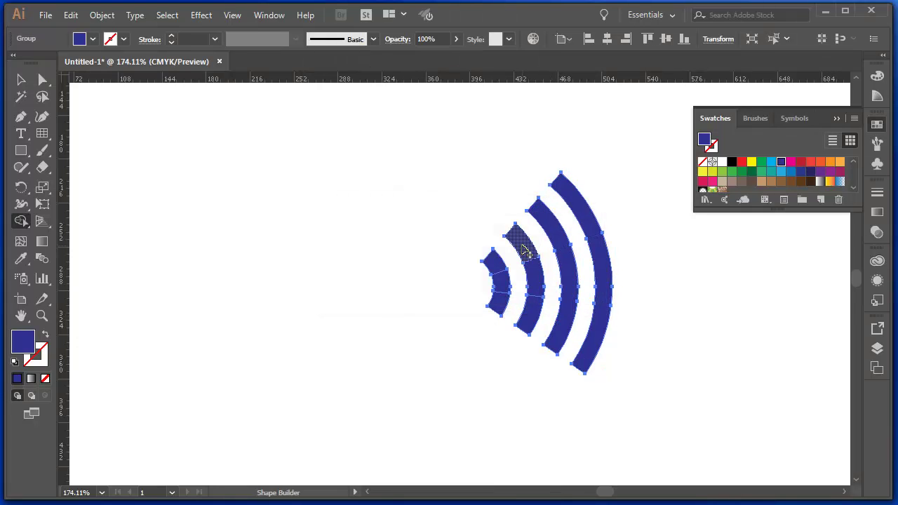
mouse_move(526, 252)
mouse_down()
mouse_move(539, 273)
mouse_move(532, 324)
mouse_up()
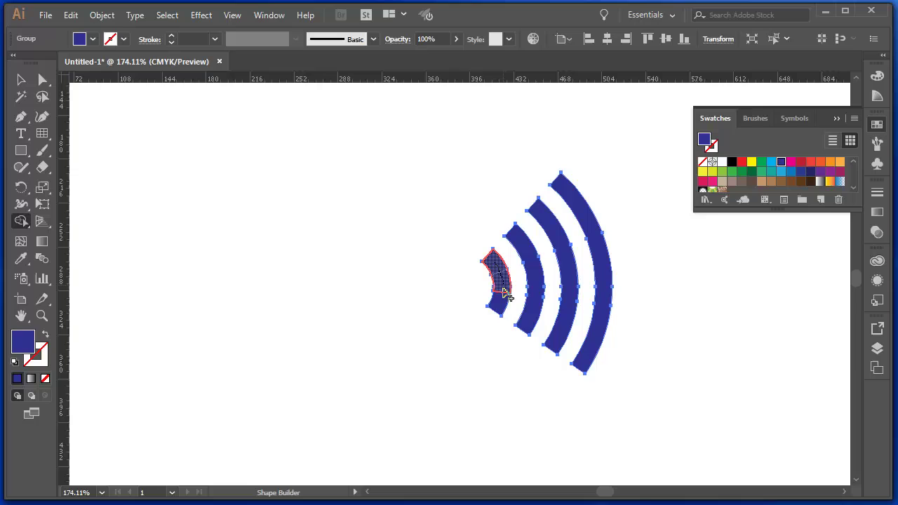
drag(504, 293, 502, 316)
key(v)
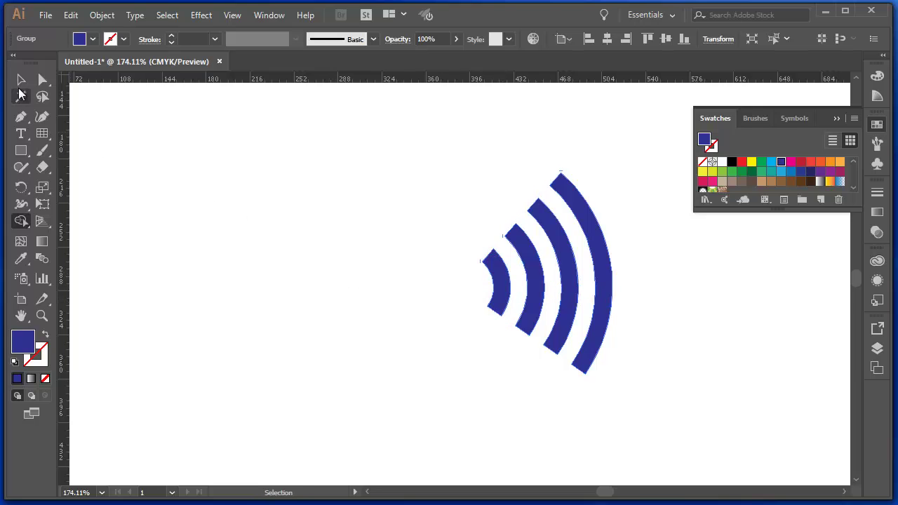
click(336, 154)
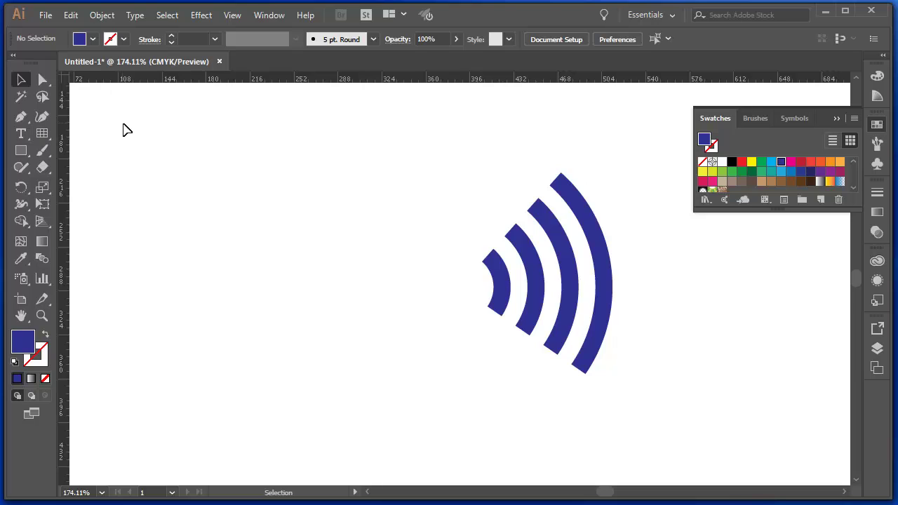
Step: Draw a tall blue ellipse and a second, smaller one left of the arcs, then select both
click(21, 154)
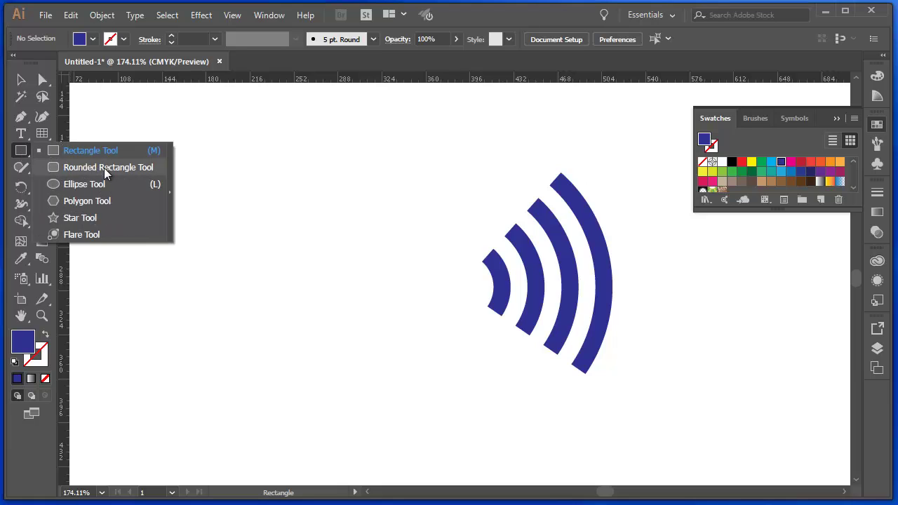
click(99, 183)
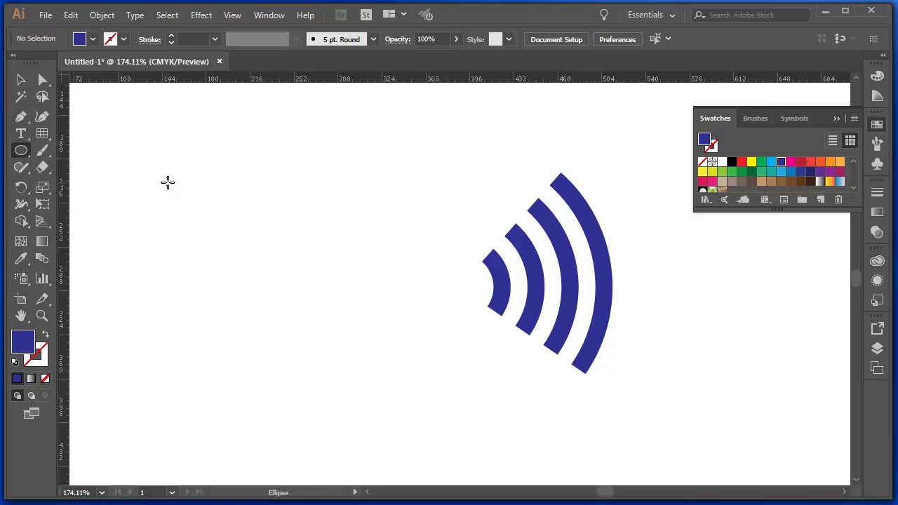
drag(168, 182, 214, 273)
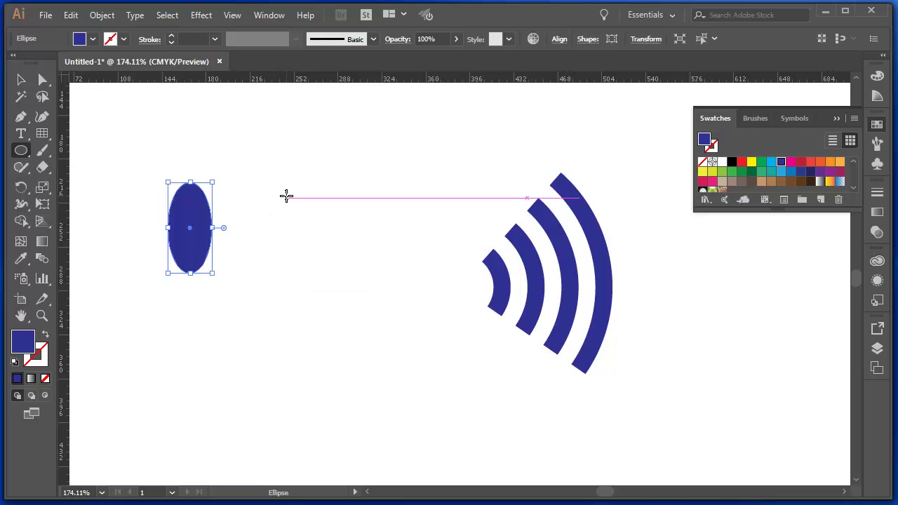
drag(287, 195, 324, 284)
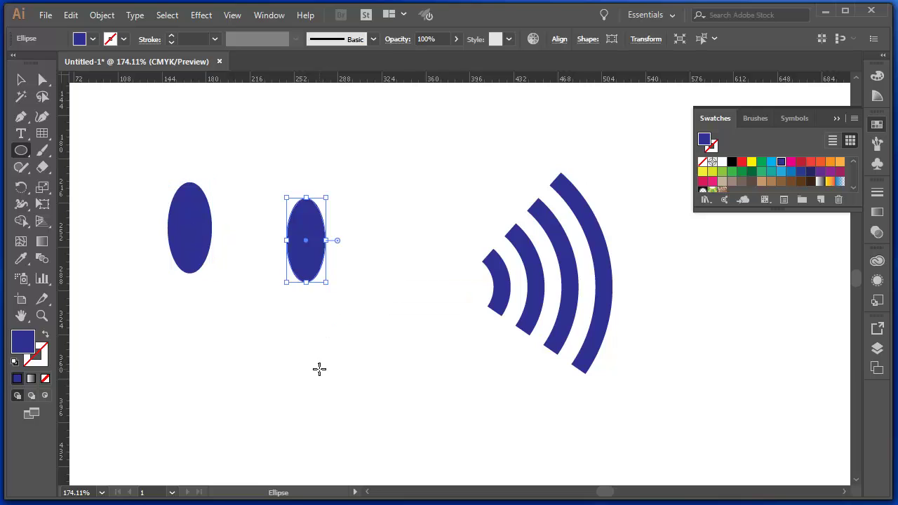
click(21, 79)
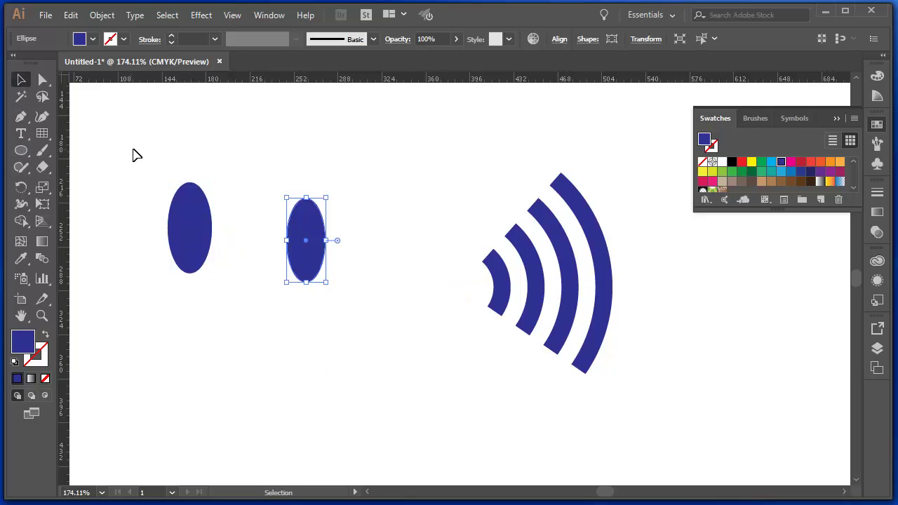
drag(133, 150, 336, 296)
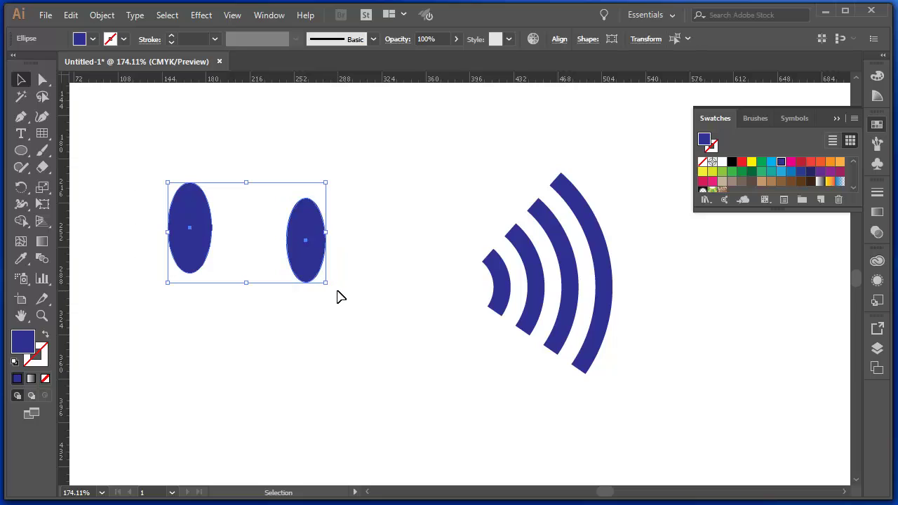
Step: Align the two ellipses to the same height
click(560, 40)
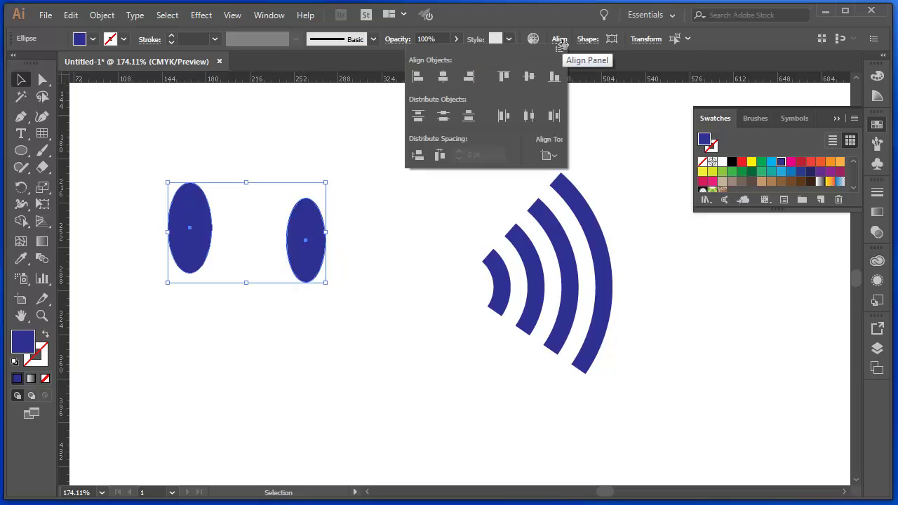
click(529, 76)
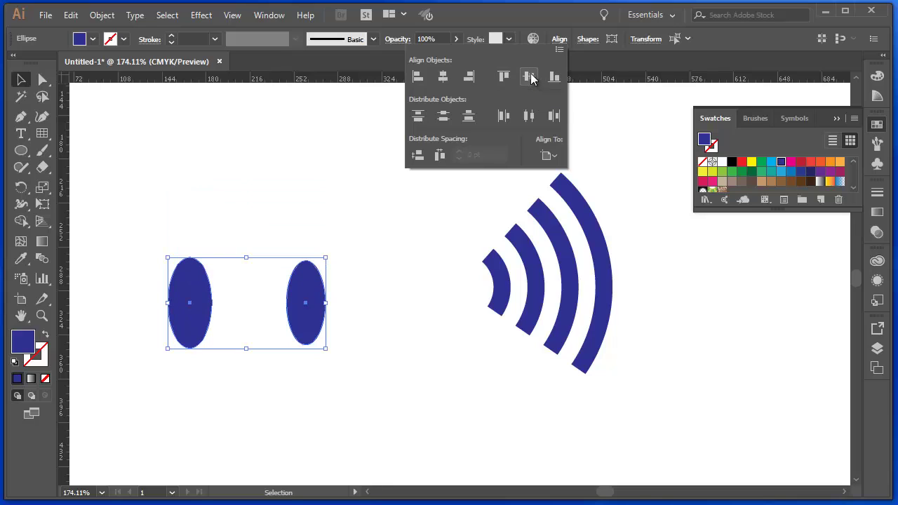
click(277, 163)
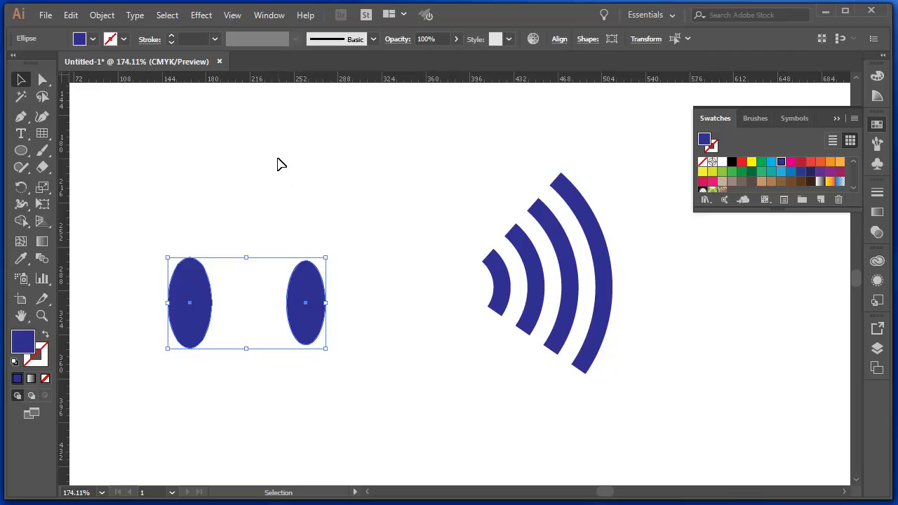
Step: Stack the ellipses by moving the right one up and the left one down beneath it
click(270, 290)
drag(300, 291, 300, 203)
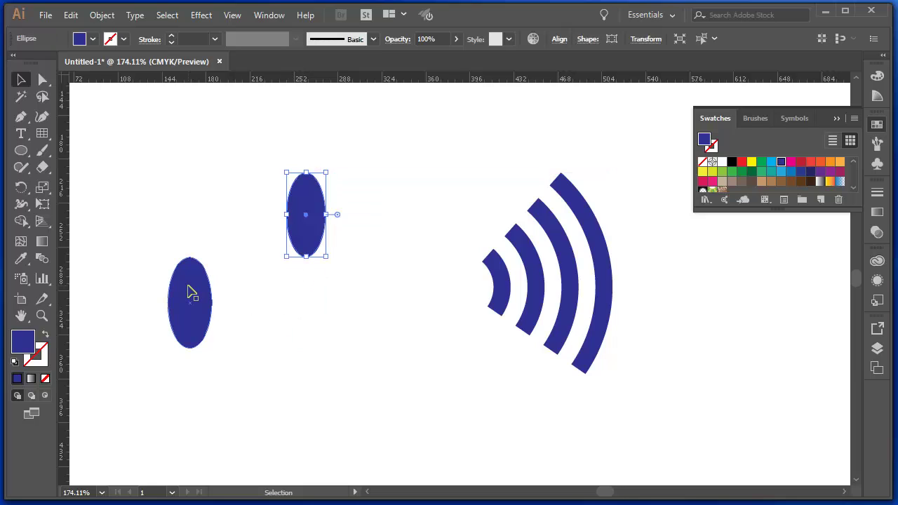
drag(190, 292, 234, 318)
Step: Horizontally centre both ellipses on one vertical line, move them left, and check the Align To choices
drag(204, 169, 364, 401)
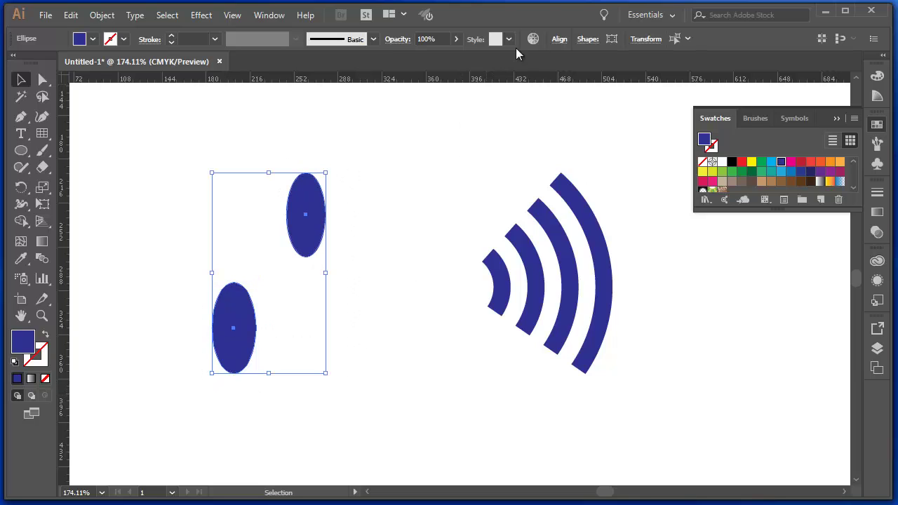
click(559, 39)
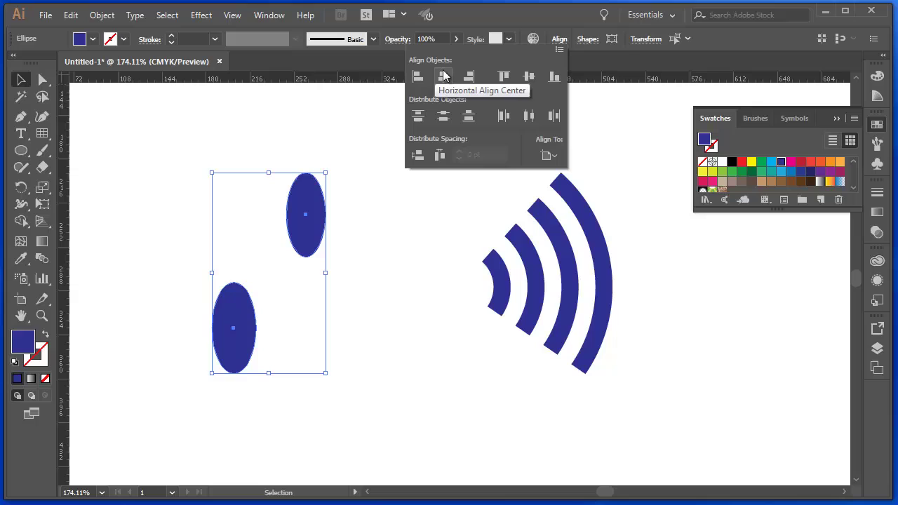
click(445, 77)
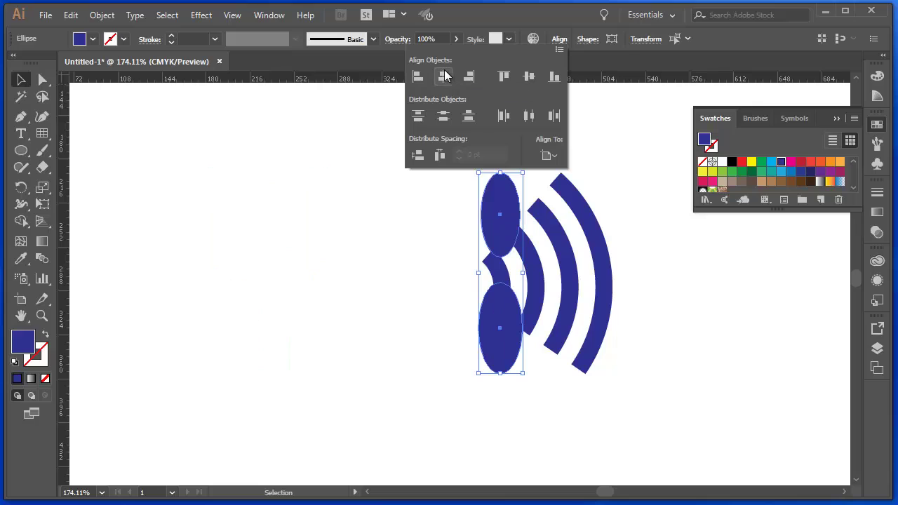
click(497, 202)
drag(488, 199, 287, 198)
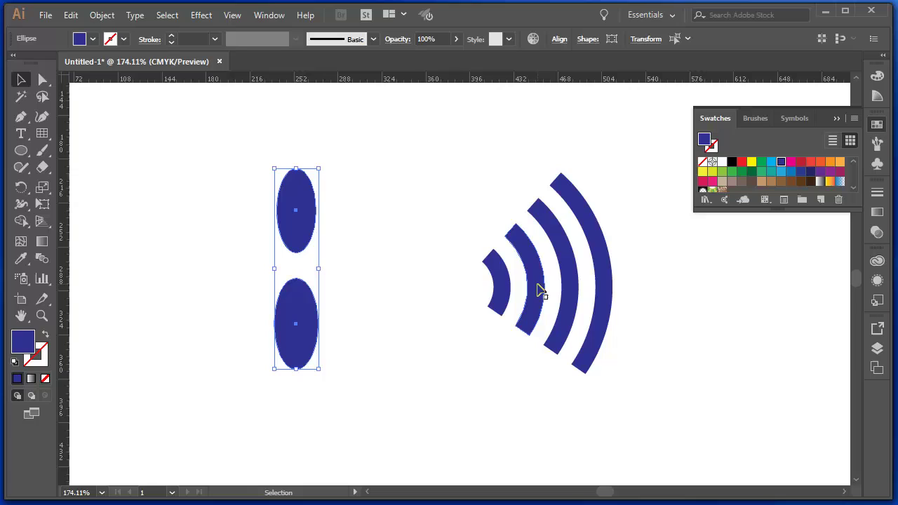
click(559, 39)
click(554, 157)
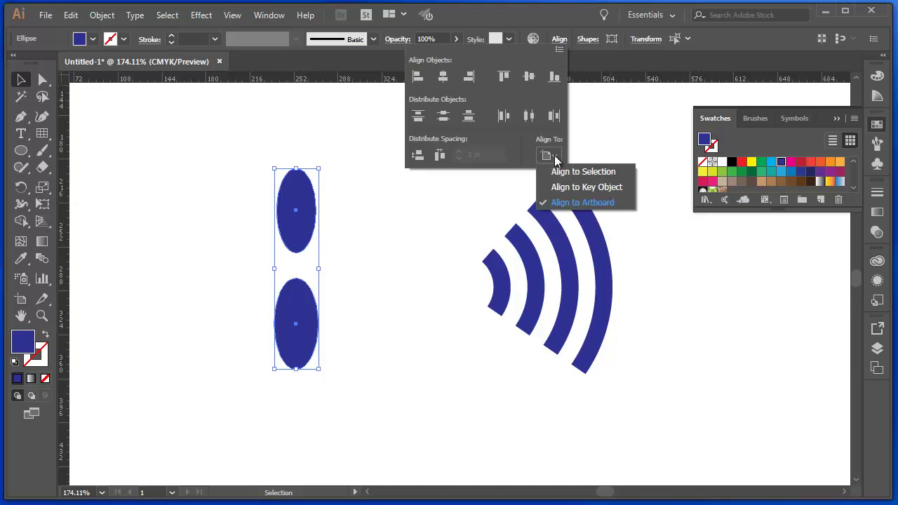